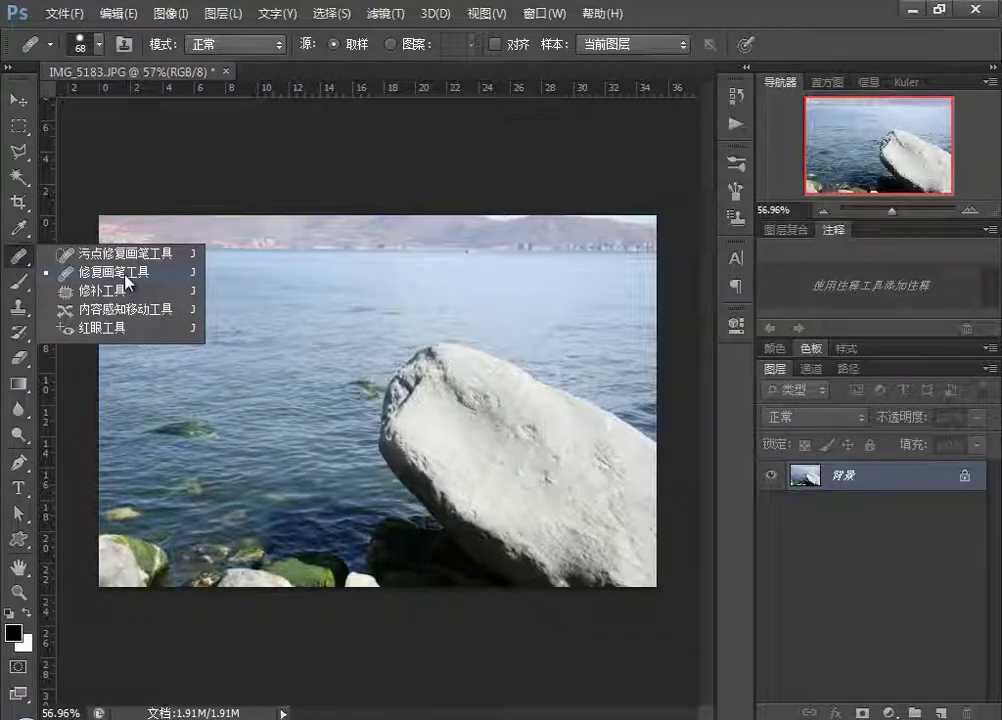
Select the Healing Brush tool for retouching the seaside photo.
{"action": "left_click", "coordinate": [125, 275]}
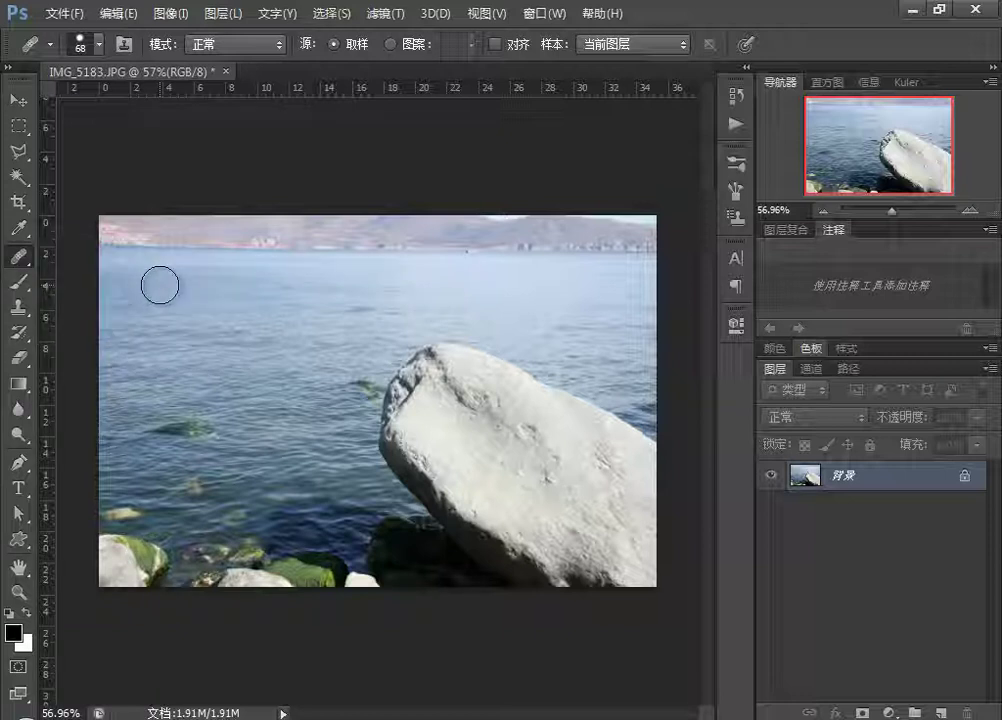
{"action": "right_click", "coordinate": [24, 259]}
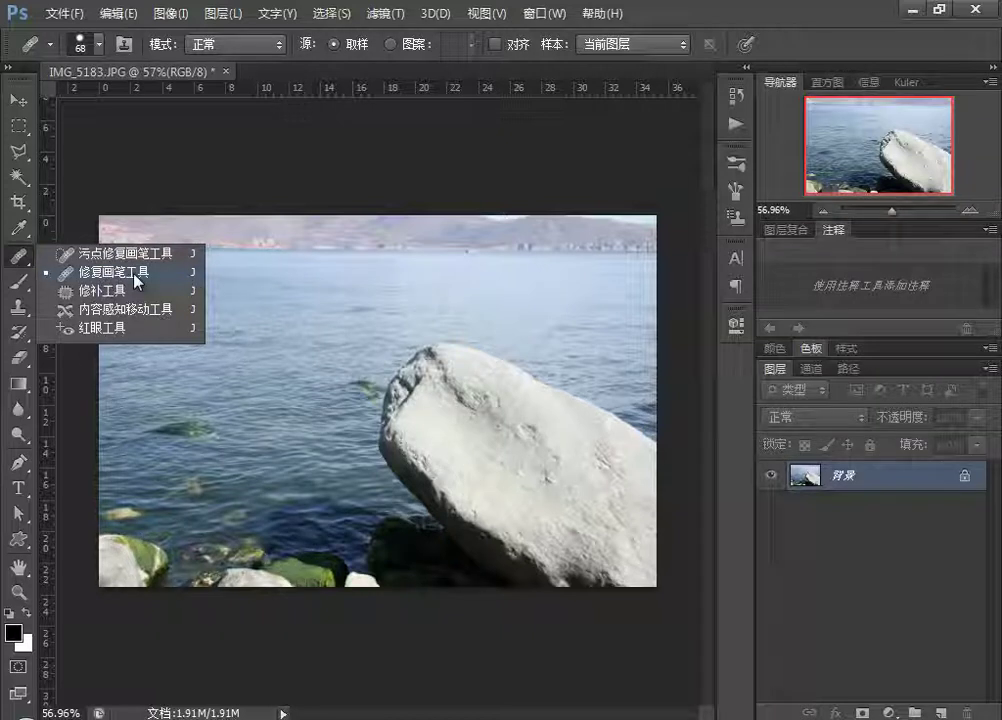
{"action": "left_click", "coordinate": [100, 272]}
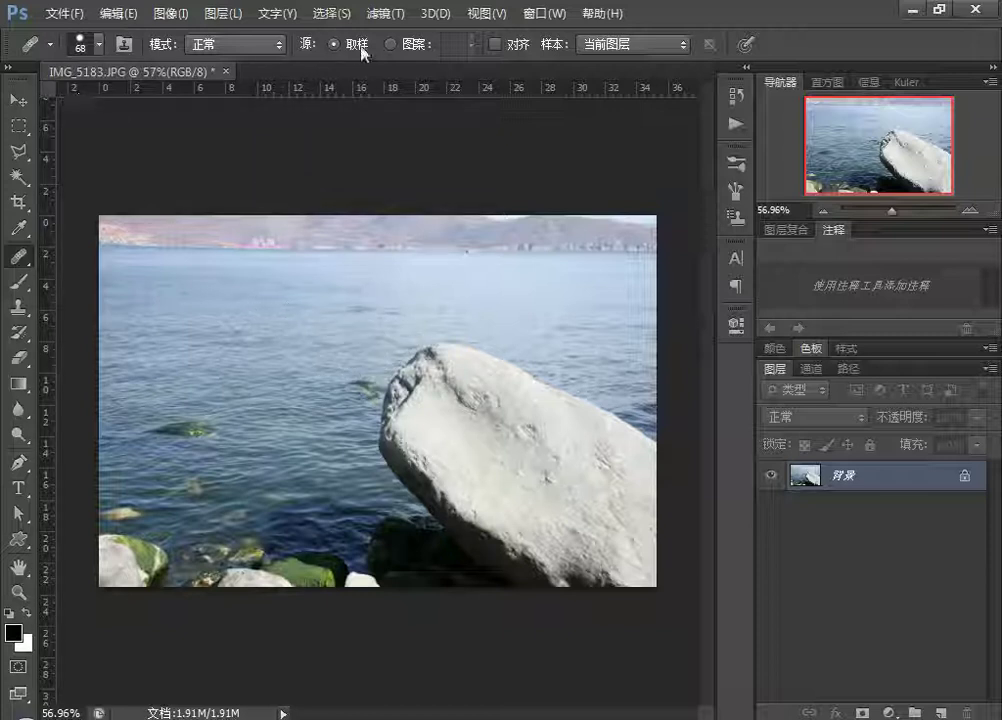
Try to heal a spot in the water without defining a source point.
{"action": "left_click", "coordinate": [275, 341]}
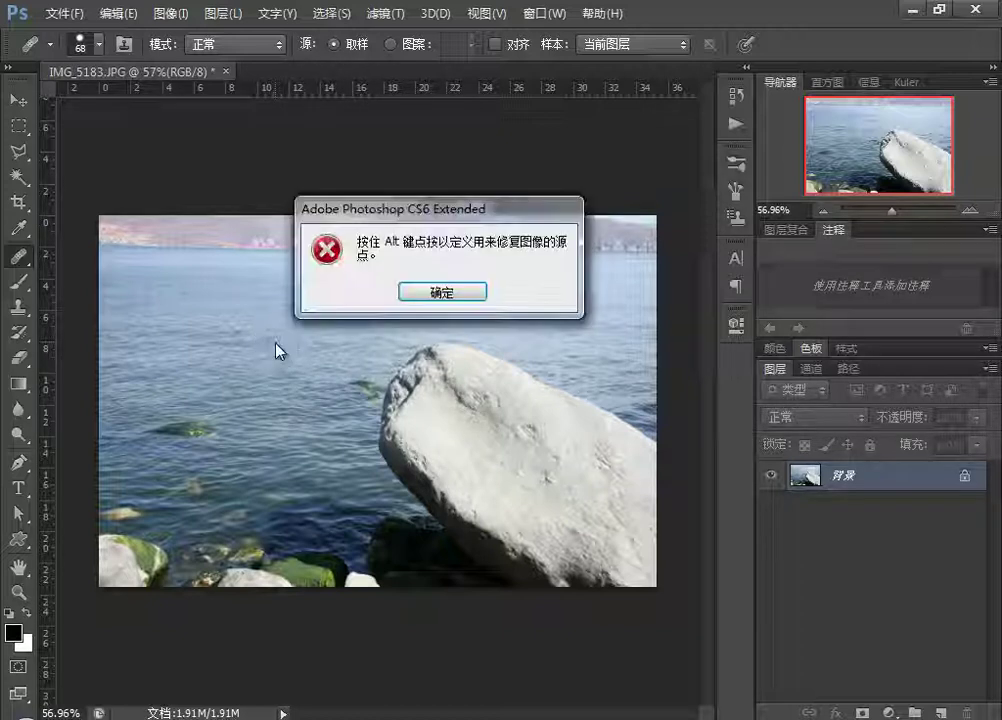
{"action": "left_click_drag", "start_coordinate": [336, 209], "coordinate": [265, 232]}
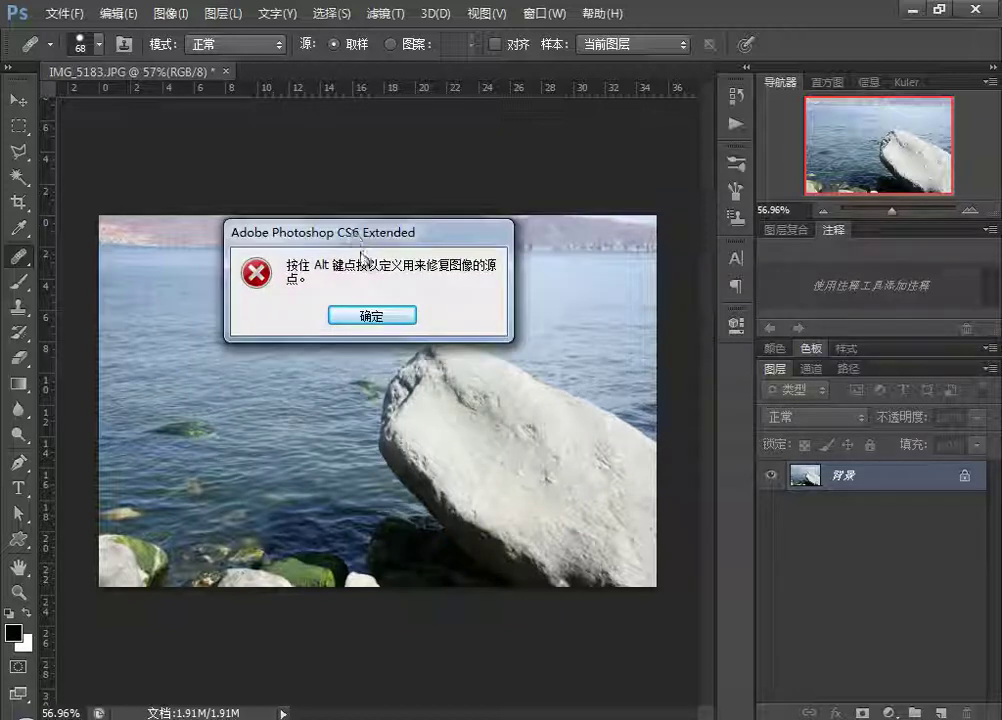
{"action": "left_click", "coordinate": [398, 316]}
Examine the Healing Brush's size, hardness and spacing settings, the clone source options and the available blending modes.
{"action": "left_click", "coordinate": [99, 45]}
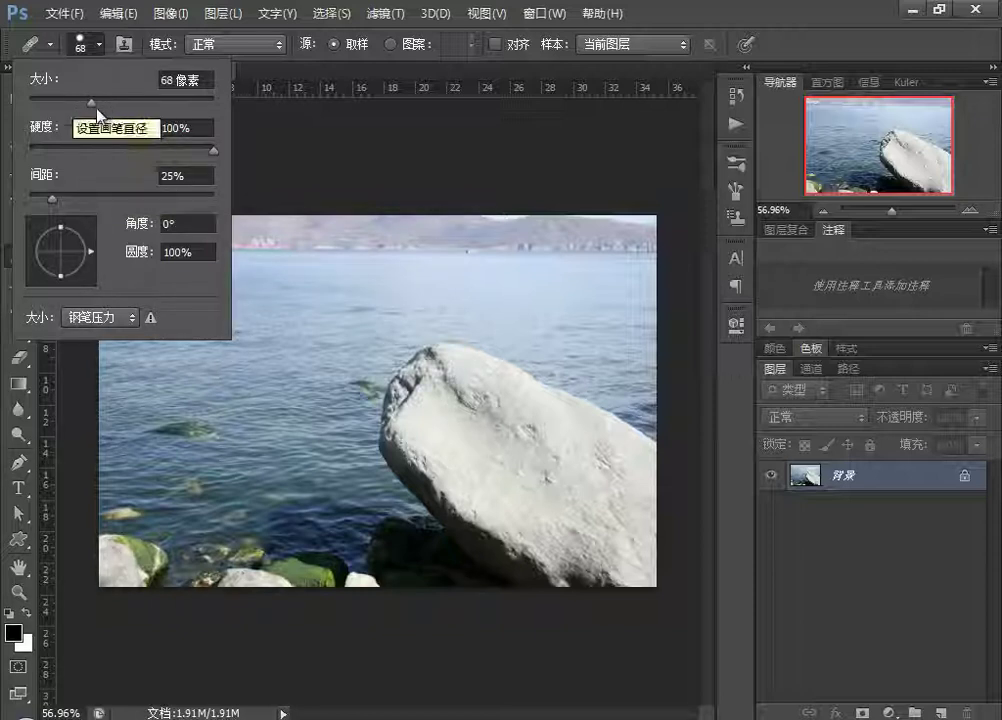
{"action": "mouse_move", "coordinate": [196, 152]}
{"action": "left_mouse_down"}
{"action": "mouse_move", "coordinate": [105, 159]}
{"action": "mouse_move", "coordinate": [42, 150]}
{"action": "mouse_move", "coordinate": [204, 161]}
{"action": "left_mouse_up"}
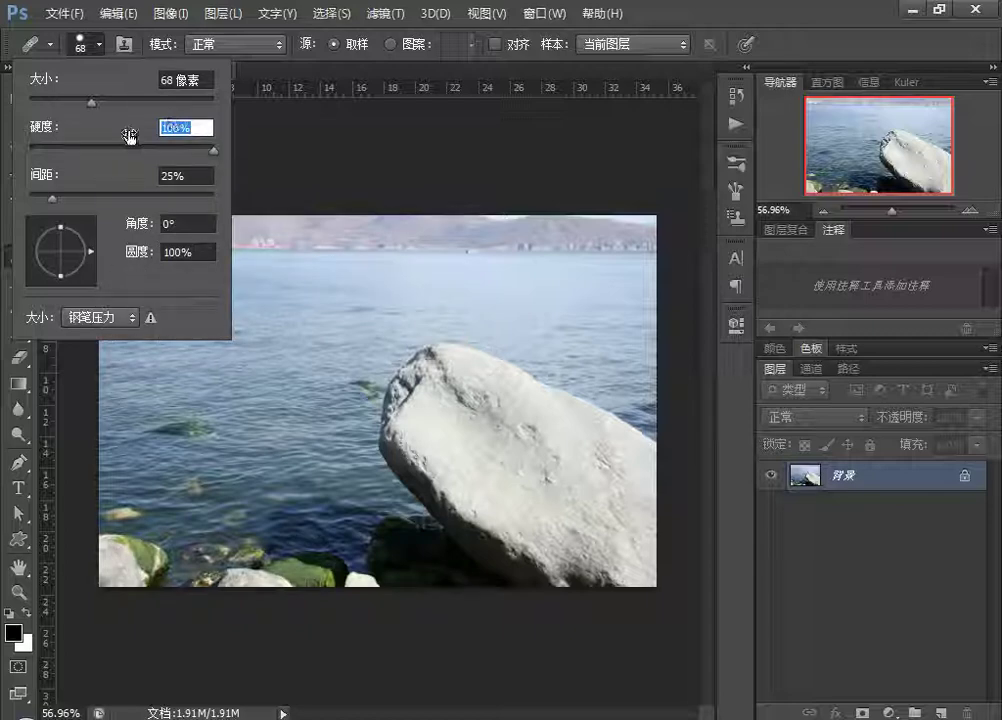
{"action": "left_click", "coordinate": [124, 44]}
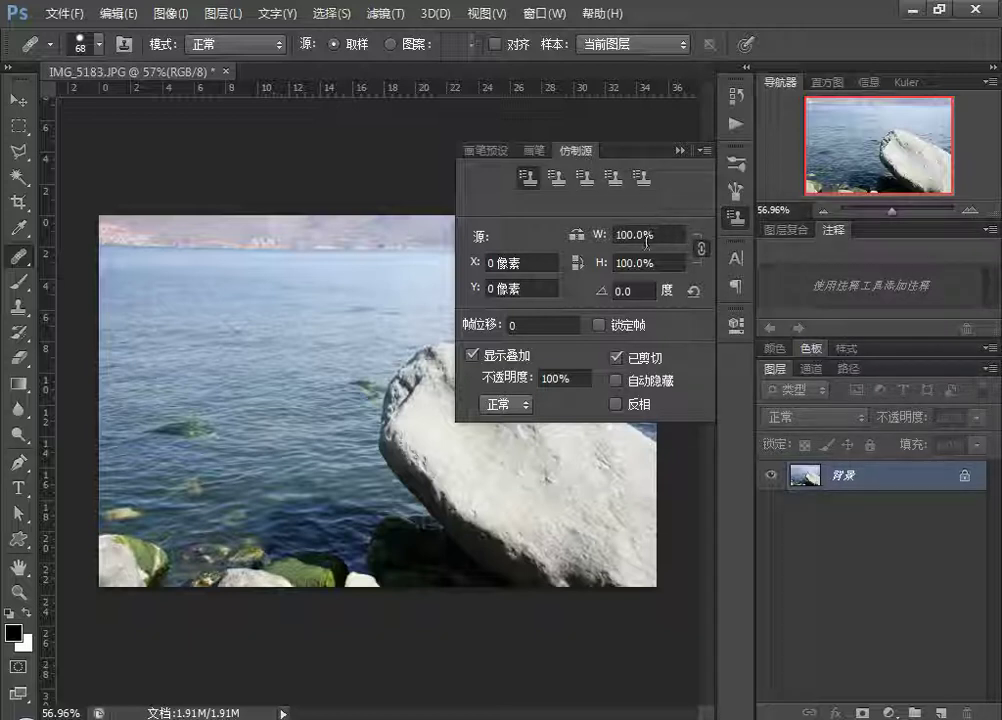
{"action": "left_click", "coordinate": [686, 158]}
{"action": "left_click", "coordinate": [279, 45]}
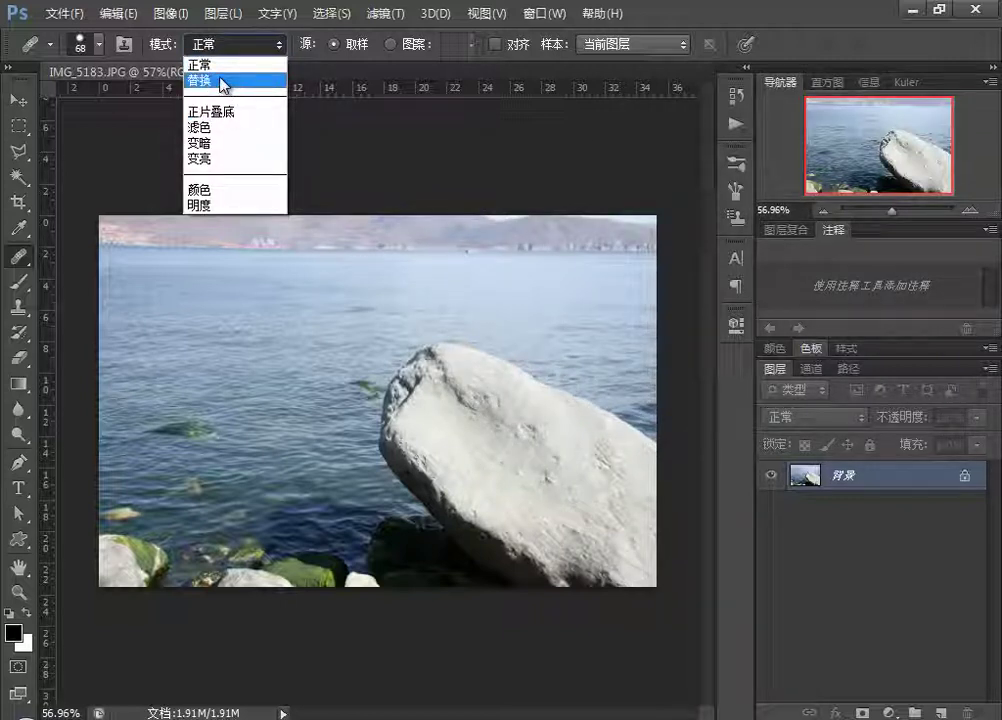
{"action": "left_click", "coordinate": [310, 33]}
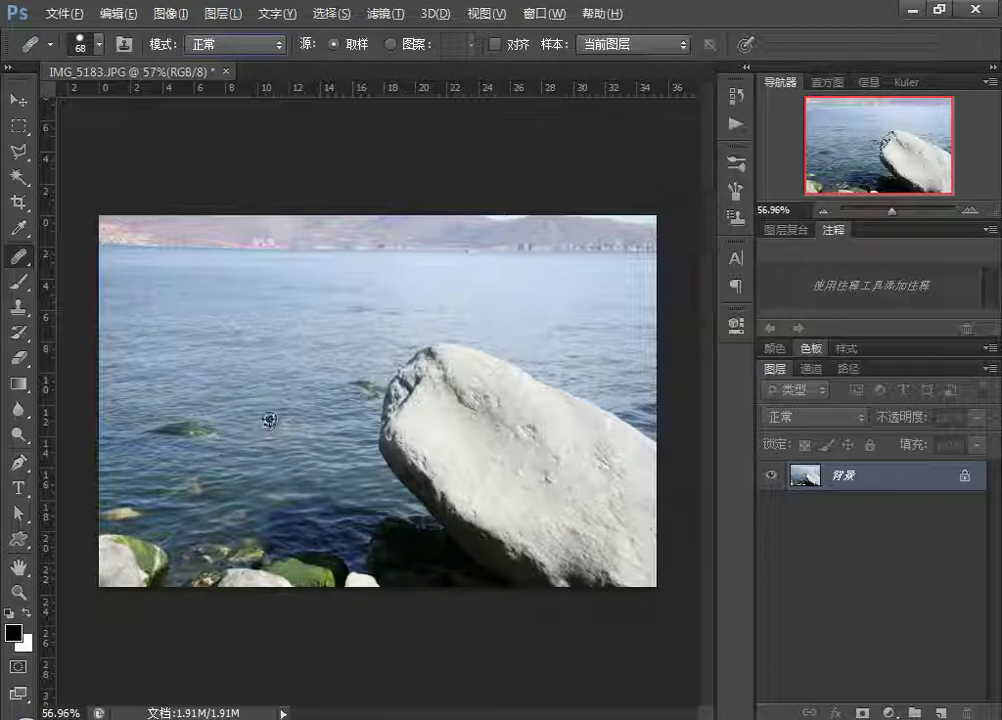
Try healing the green patch in the water with the hard-edged brush using sampled water, and undo the strokes.
{"action": "left_click", "coordinate": [213, 381], "text": "alt"}
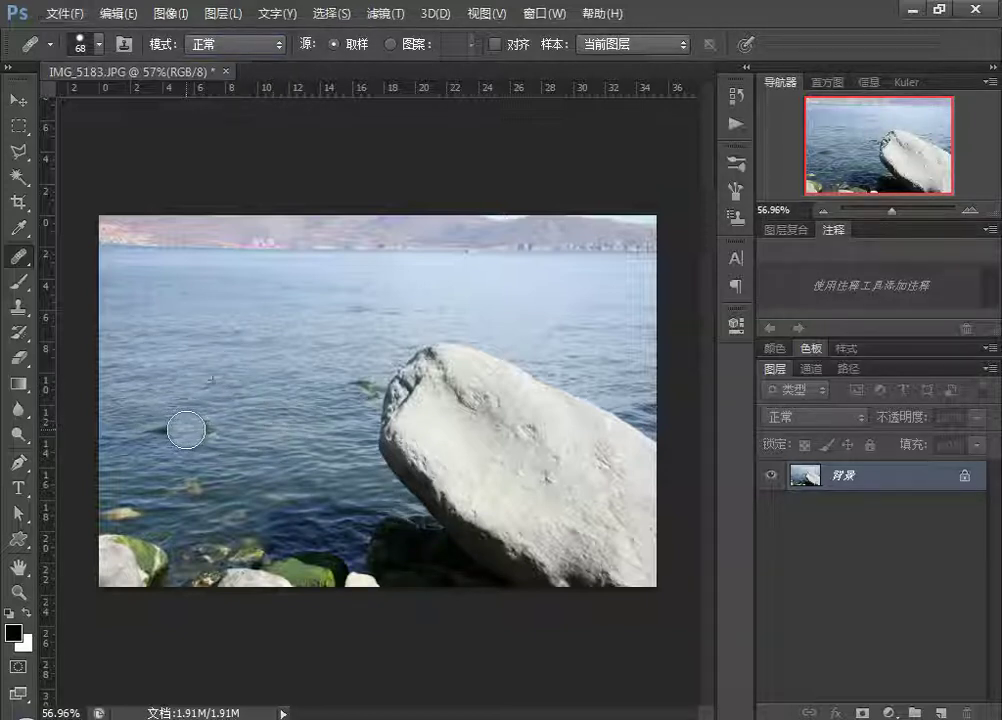
{"action": "mouse_move", "coordinate": [188, 427]}
{"action": "left_mouse_down"}
{"action": "mouse_move", "coordinate": [168, 425]}
{"action": "mouse_move", "coordinate": [208, 432]}
{"action": "left_mouse_up"}
{"action": "left_click", "coordinate": [535, 560]}
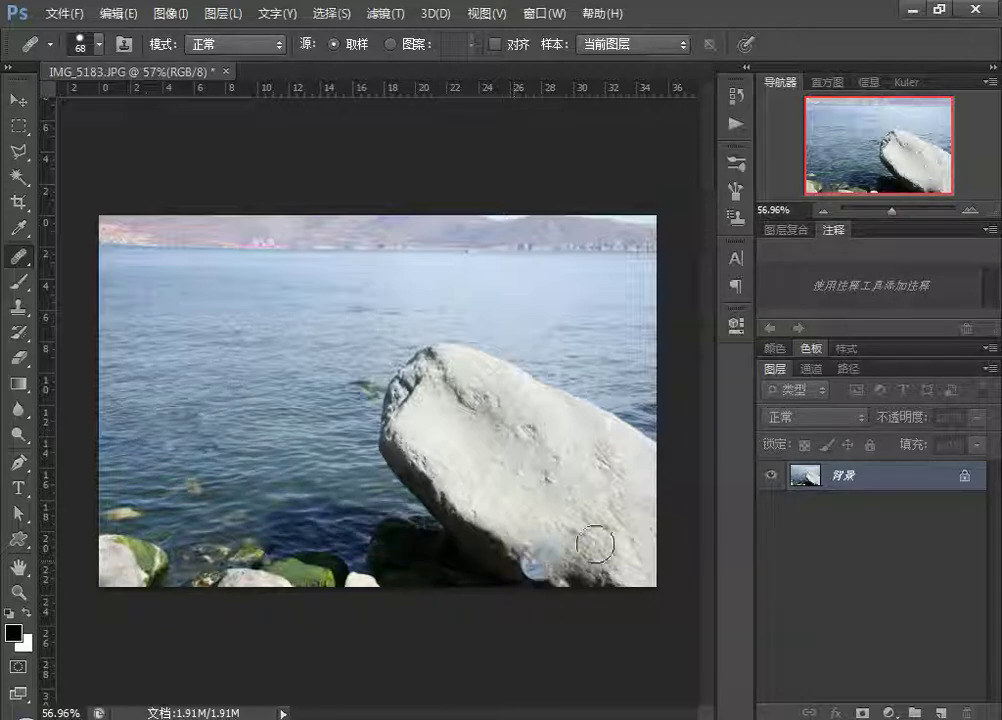
{"action": "key", "text": "ctrl+alt+z"}
Lower the brush hardness to nearly its minimum and heal the green patch beside the rock with water sampled just above it.
{"action": "right_click", "coordinate": [244, 369]}
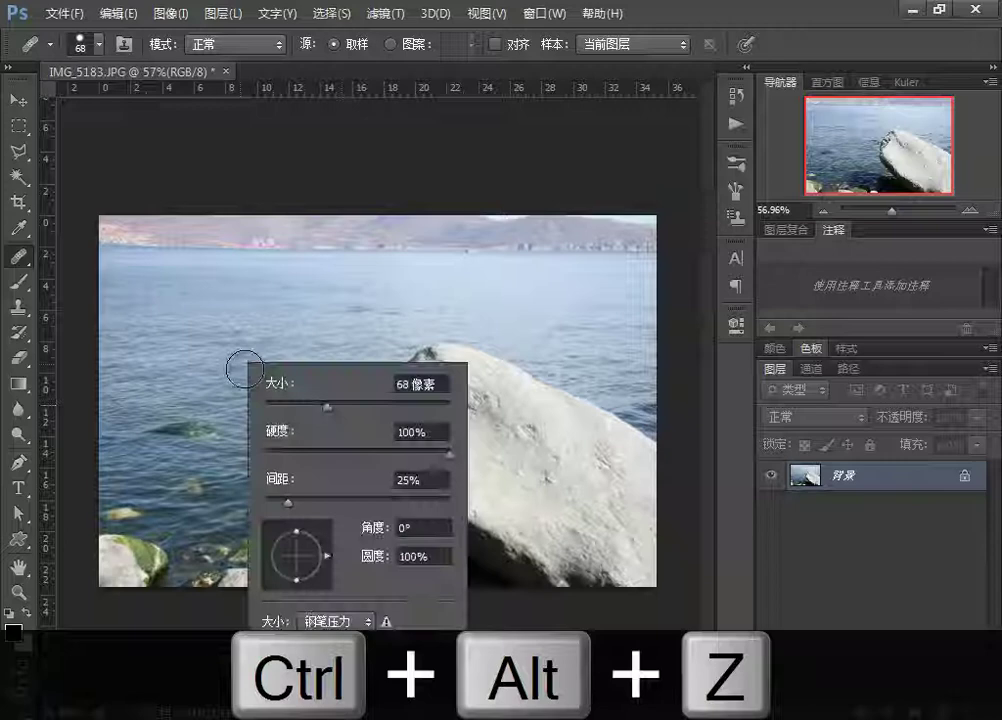
{"action": "left_click_drag", "start_coordinate": [449, 452], "coordinate": [268, 452]}
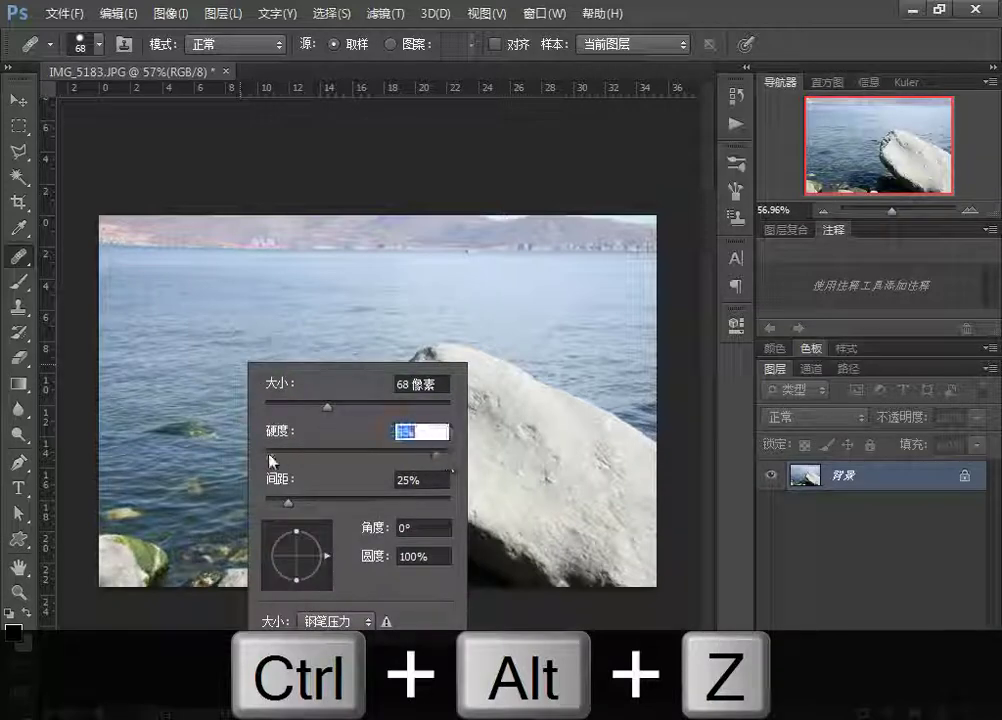
{"action": "left_click", "coordinate": [205, 371], "text": "alt"}
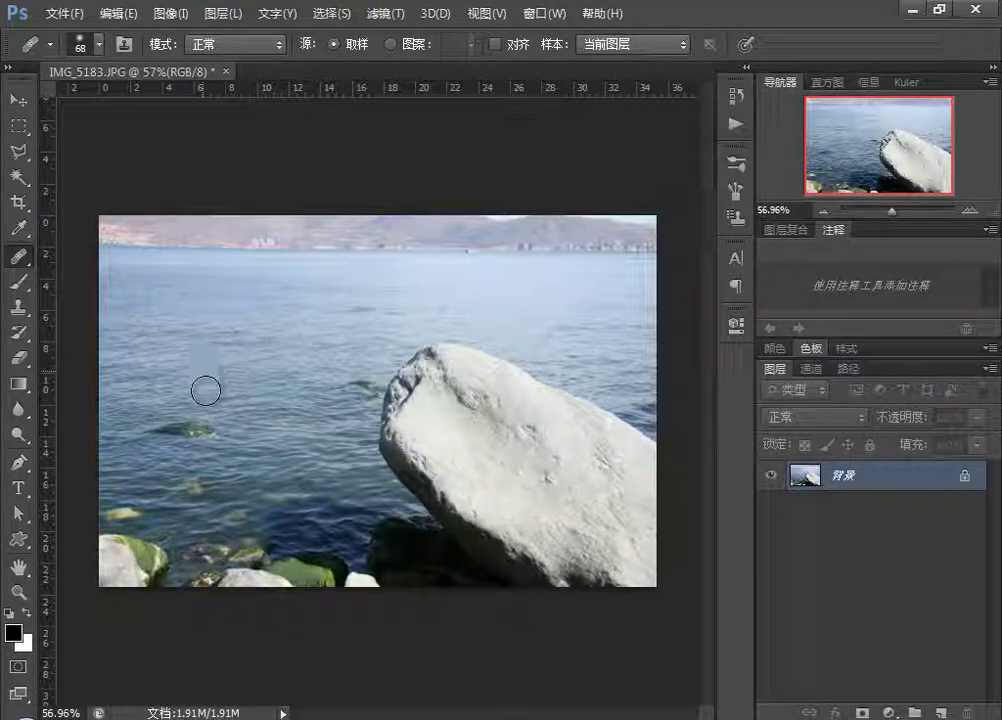
{"action": "left_click", "coordinate": [206, 370], "text": "alt"}
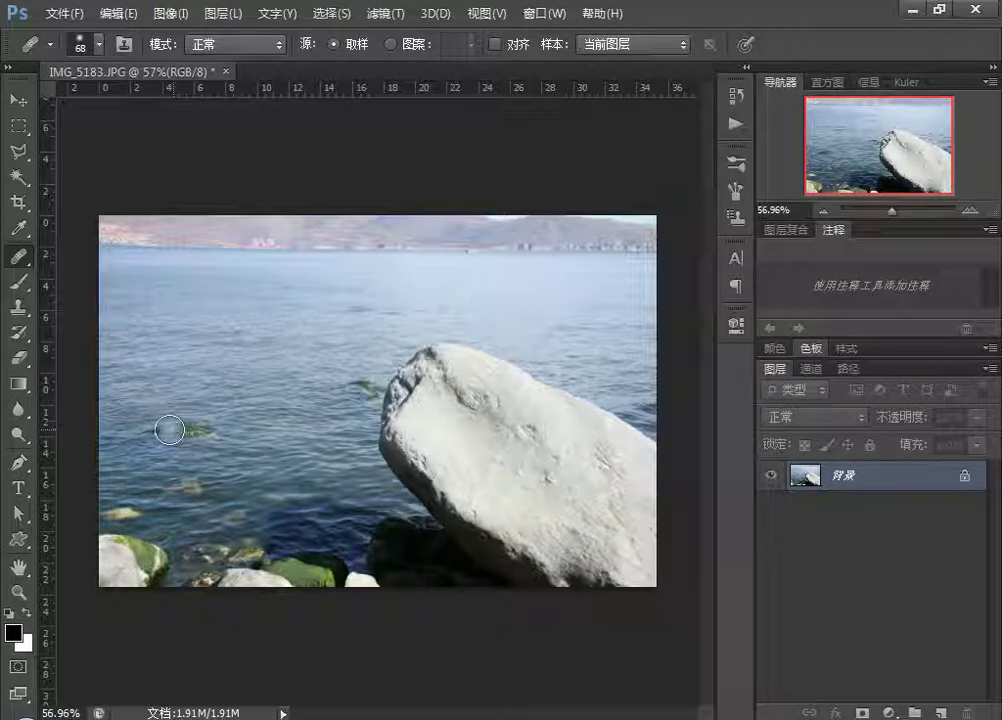
{"action": "mouse_move", "coordinate": [170, 430]}
{"action": "left_mouse_down"}
{"action": "mouse_move", "coordinate": [168, 420]}
{"action": "mouse_move", "coordinate": [201, 425]}
{"action": "mouse_move", "coordinate": [148, 432]}
{"action": "mouse_move", "coordinate": [264, 436]}
{"action": "left_mouse_up"}
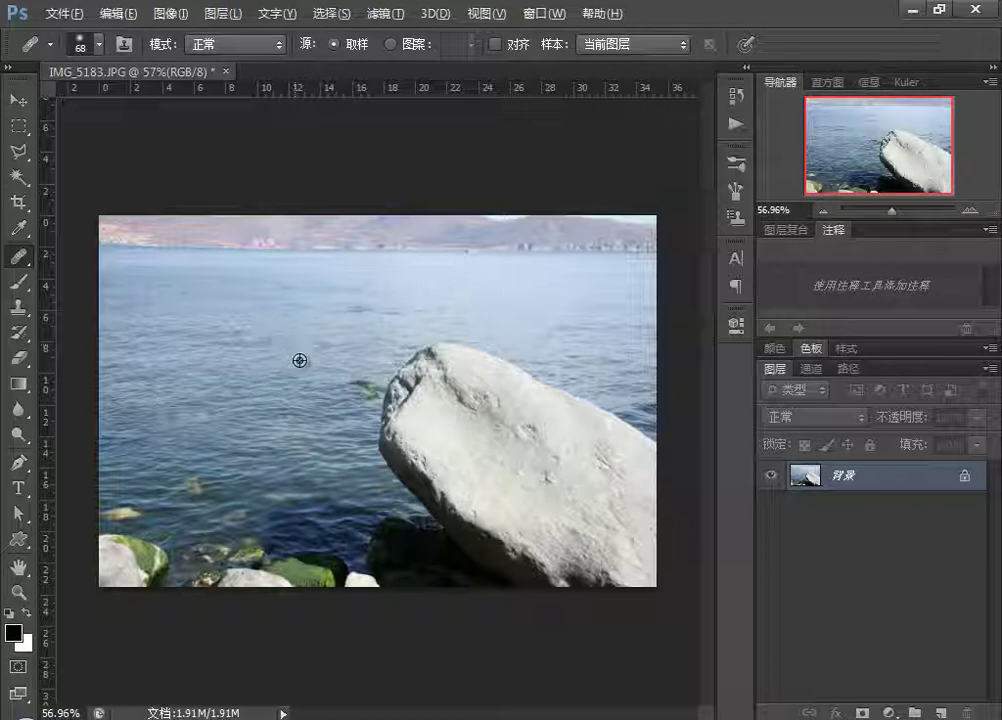
Heal the dark ripple above the large rock and the green patch beside the rock's tip with nearby sampled water.
{"action": "left_click", "coordinate": [339, 338], "text": "alt"}
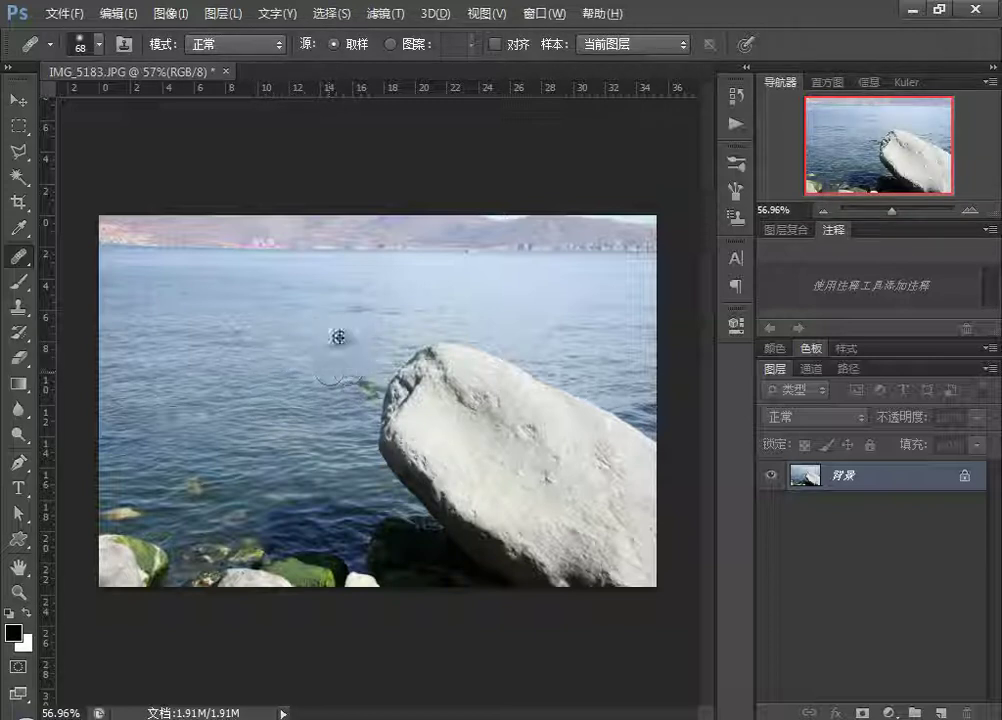
{"action": "left_click_drag", "start_coordinate": [380, 309], "coordinate": [358, 307]}
{"action": "left_click", "coordinate": [317, 385], "text": "alt"}
{"action": "mouse_move", "coordinate": [374, 387]}
{"action": "left_mouse_down"}
{"action": "mouse_move", "coordinate": [355, 387]}
{"action": "mouse_move", "coordinate": [372, 391]}
{"action": "left_mouse_up"}
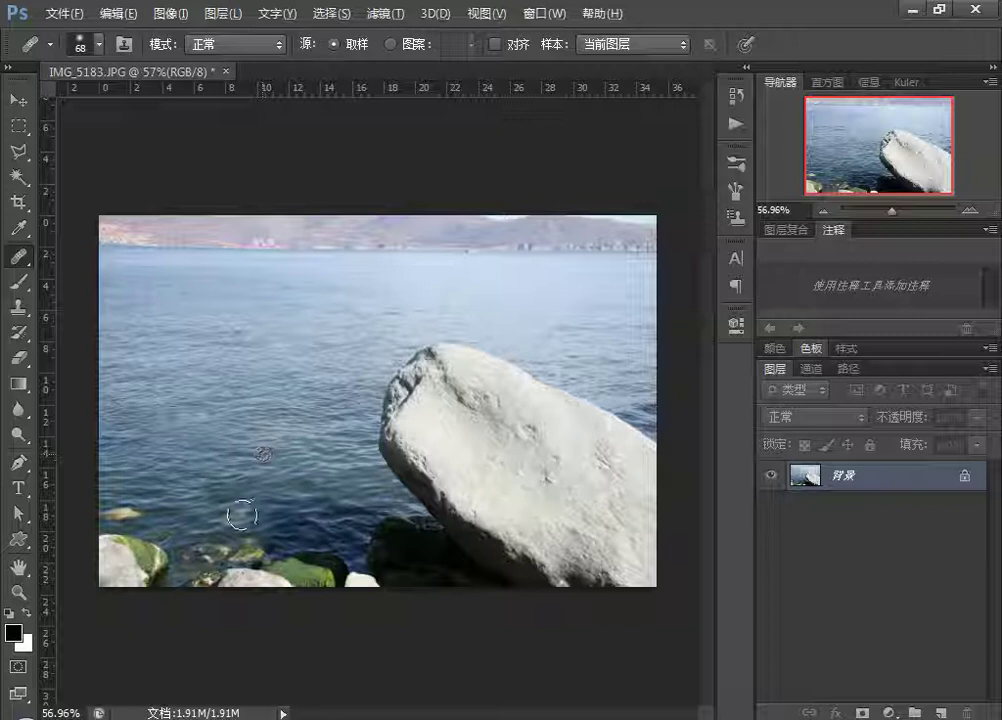
Heal the yellowish submerged stones above the shoreline rocks with clean water sampled around them.
{"action": "left_click", "coordinate": [216, 462], "text": "alt"}
{"action": "left_click", "coordinate": [233, 515]}
{"action": "left_click", "coordinate": [201, 456], "text": "alt"}
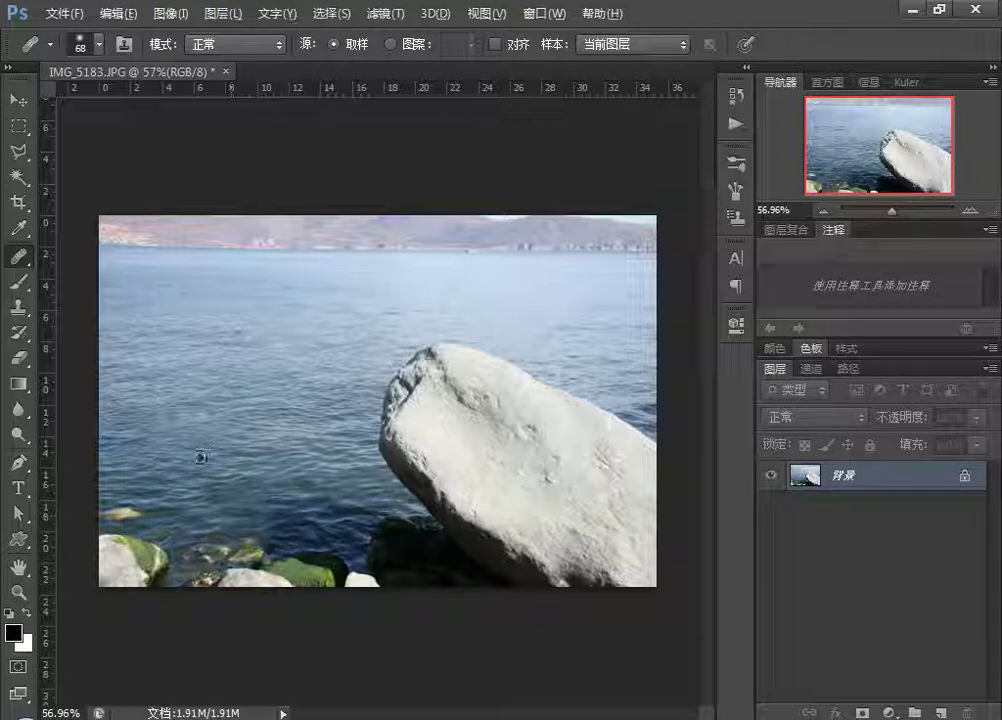
{"action": "mouse_move", "coordinate": [148, 510]}
{"action": "left_mouse_down"}
{"action": "mouse_move", "coordinate": [107, 504]}
{"action": "mouse_move", "coordinate": [141, 509]}
{"action": "mouse_move", "coordinate": [119, 514]}
{"action": "left_mouse_up"}
{"action": "left_click", "coordinate": [241, 512], "text": "alt"}
{"action": "left_click", "coordinate": [151, 464], "text": "alt"}
{"action": "left_click_drag", "start_coordinate": [205, 522], "coordinate": [173, 518]}
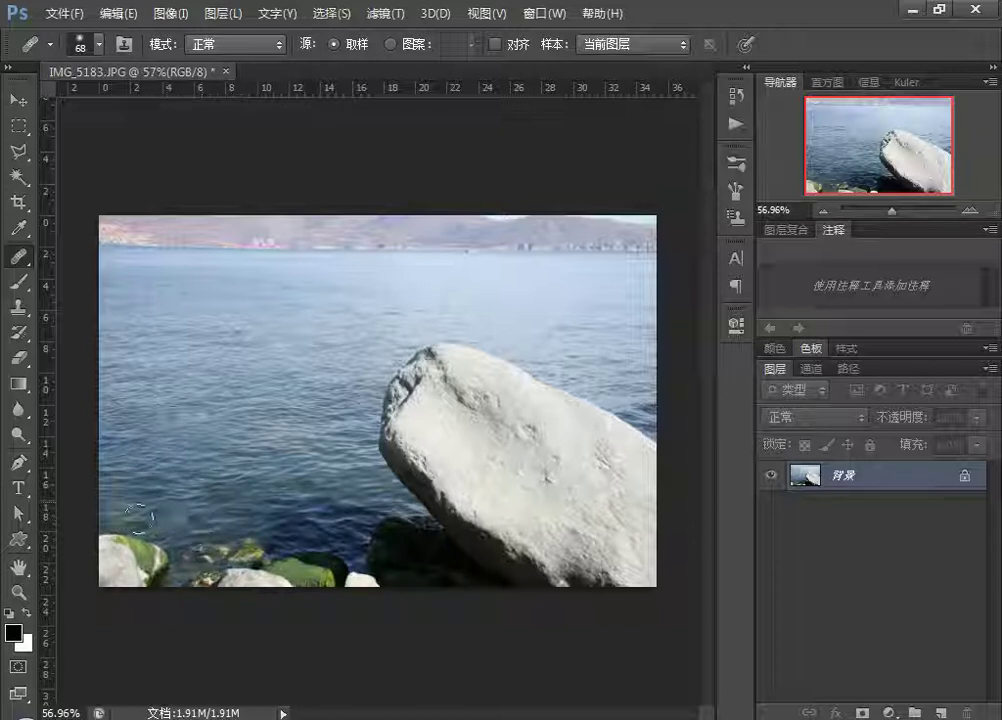
{"action": "left_click", "coordinate": [152, 492], "text": "alt"}
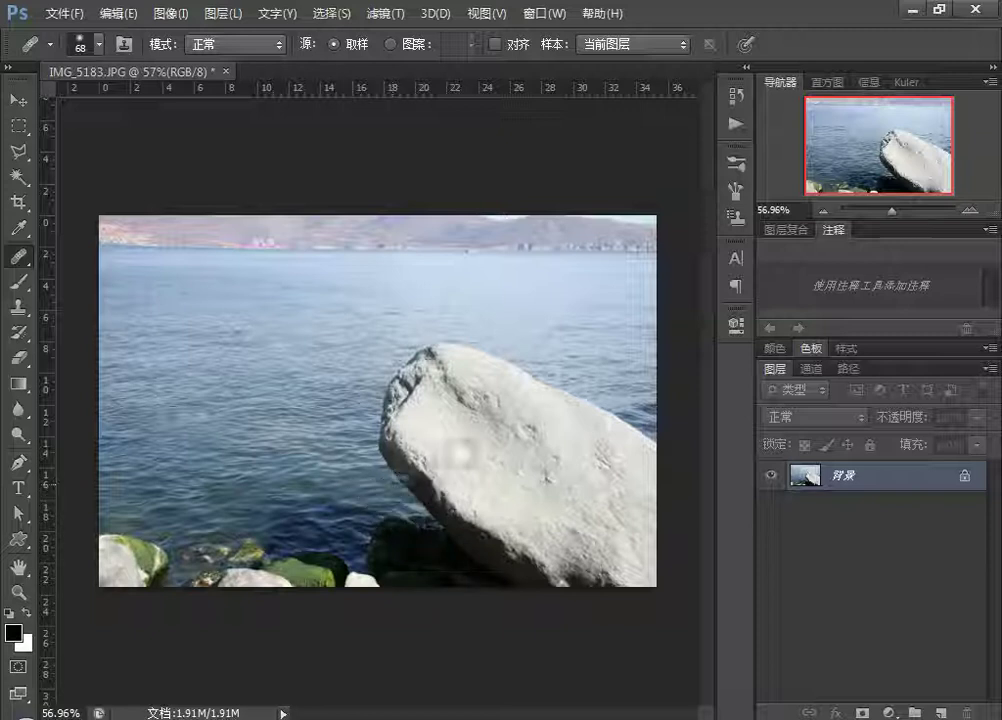
Revert the photo to the Image Size (图像大小) history state, discarding all the healing strokes.
{"action": "left_click", "coordinate": [736, 95]}
{"action": "left_click_drag", "start_coordinate": [706, 215], "coordinate": [710, 140]}
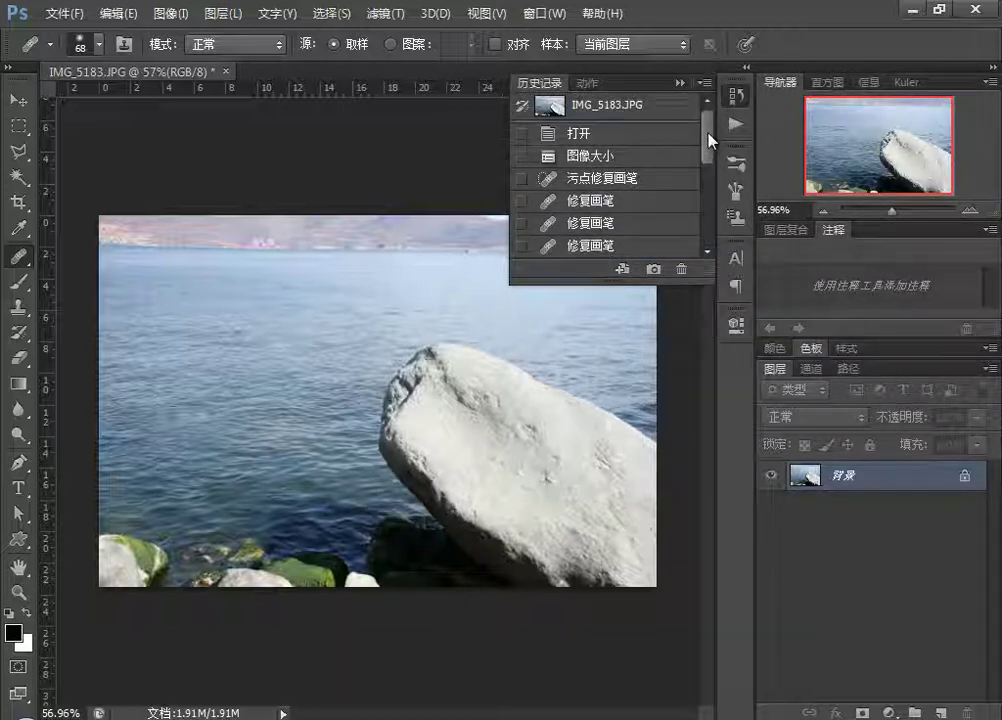
{"action": "left_click", "coordinate": [582, 159]}
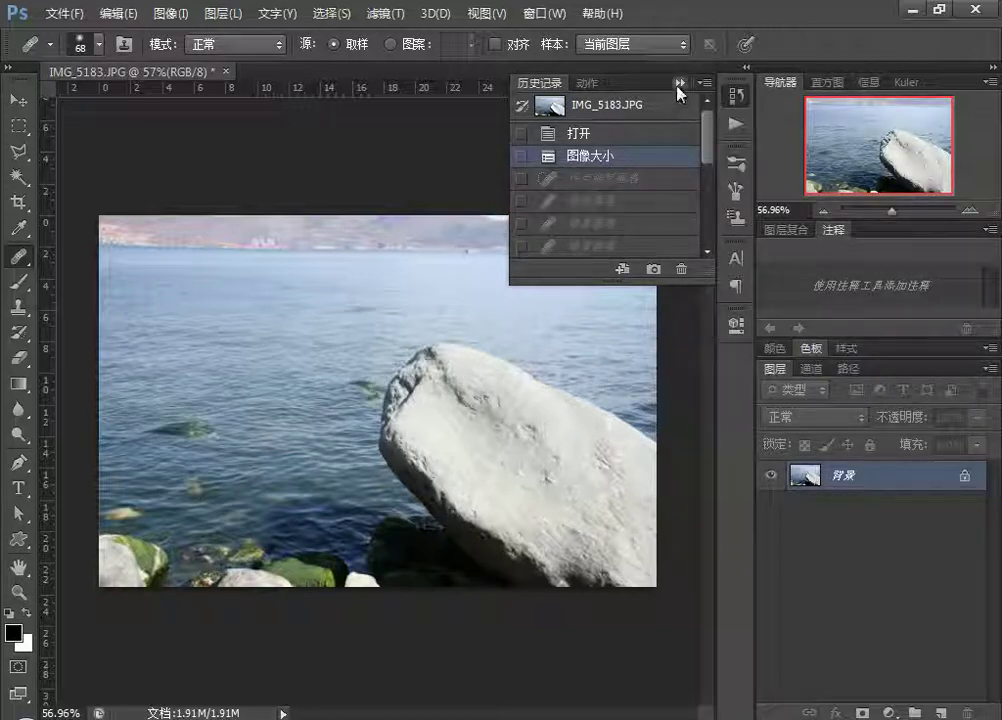
{"action": "left_click", "coordinate": [679, 84]}
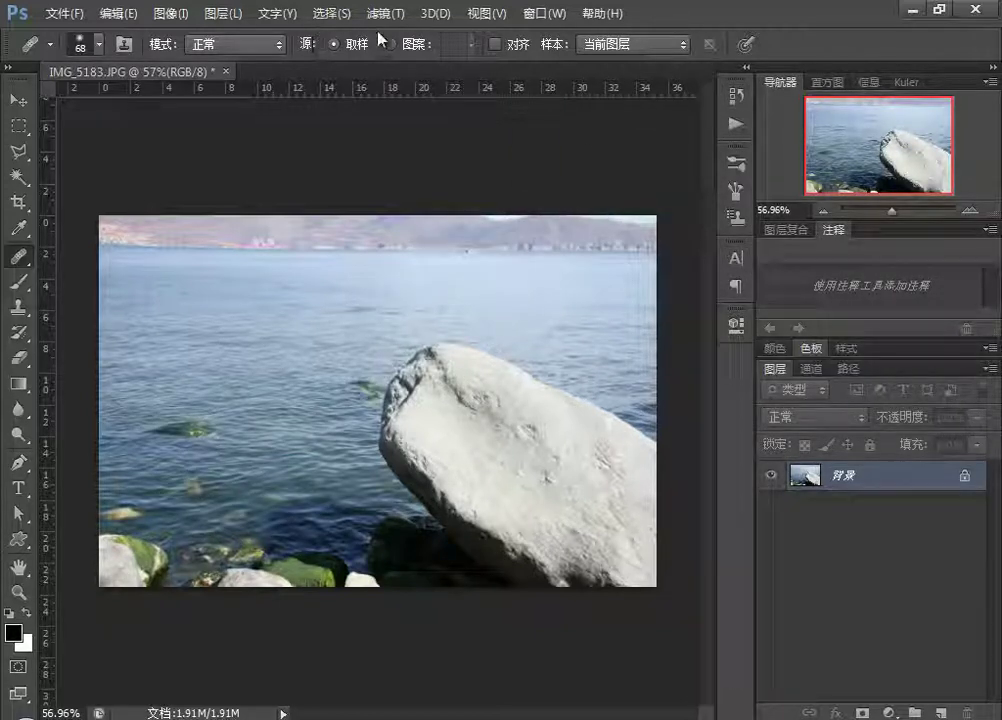
Set the Healing Brush source to Pattern (图案) with the bubble pattern and enlarge the brush to 177 pixels.
{"action": "left_click", "coordinate": [470, 44]}
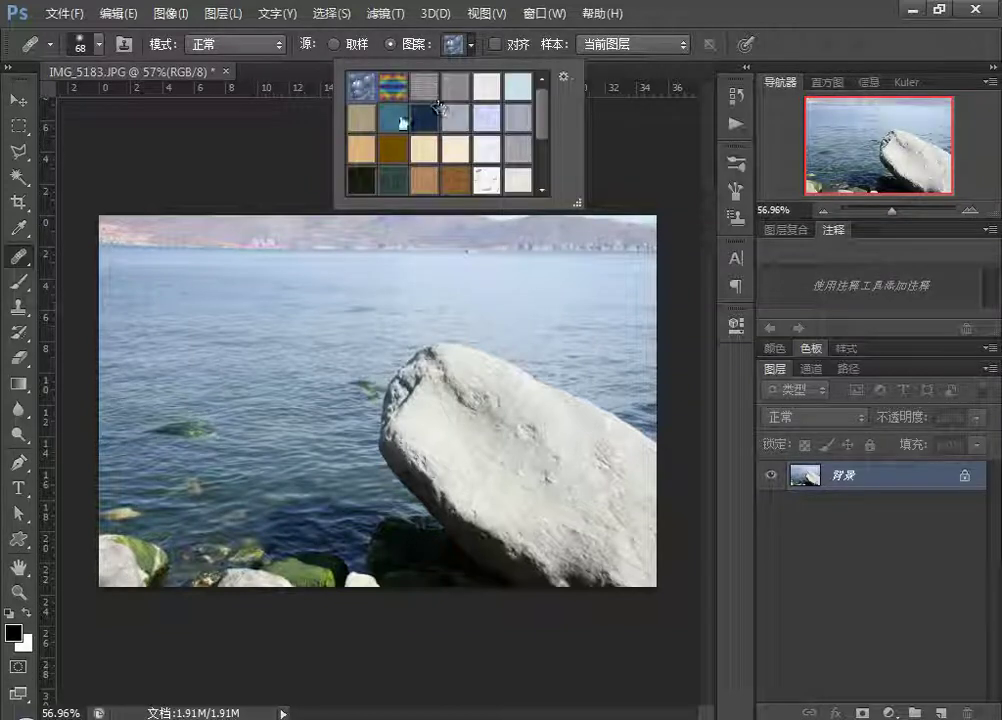
{"action": "mouse_move", "coordinate": [541, 92]}
{"action": "left_mouse_down"}
{"action": "mouse_move", "coordinate": [541, 145]}
{"action": "mouse_move", "coordinate": [543, 92]}
{"action": "left_mouse_up"}
{"action": "left_click", "coordinate": [667, 28]}
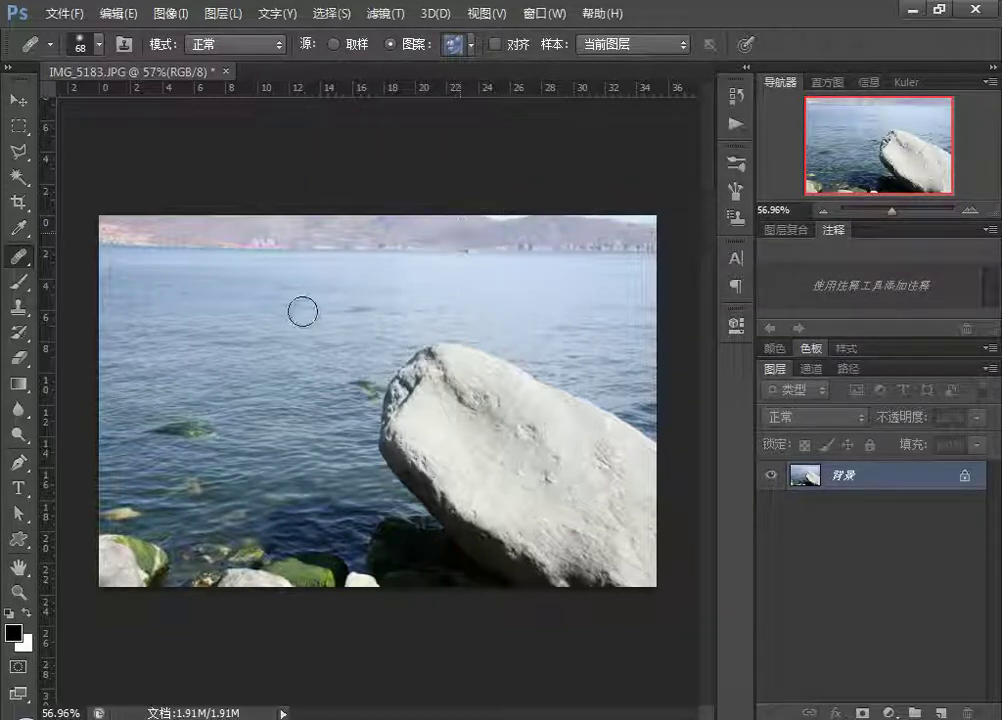
{"action": "left_click_drag", "start_coordinate": [302, 311], "coordinate": [337, 330]}
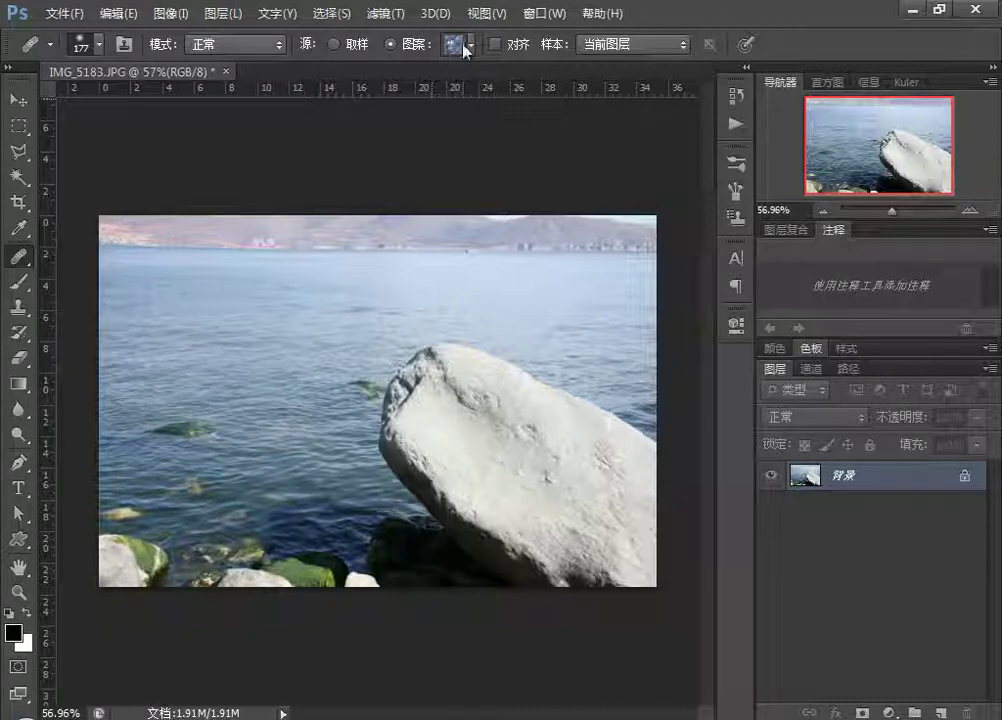
Paint the bubble pattern over the green patch and the water around it, and undo the painting.
{"action": "mouse_move", "coordinate": [177, 428]}
{"action": "left_mouse_down"}
{"action": "mouse_move", "coordinate": [230, 434]}
{"action": "mouse_move", "coordinate": [257, 459]}
{"action": "mouse_move", "coordinate": [234, 484]}
{"action": "mouse_move", "coordinate": [178, 468]}
{"action": "left_mouse_up"}
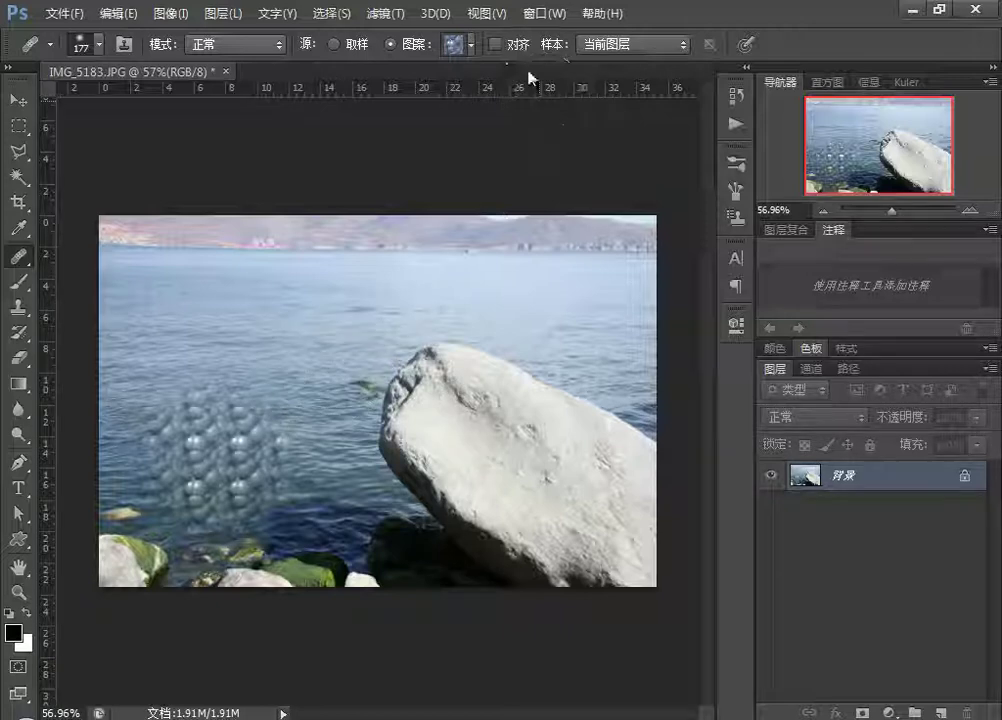
{"action": "key", "text": "ctrl+alt+z"}
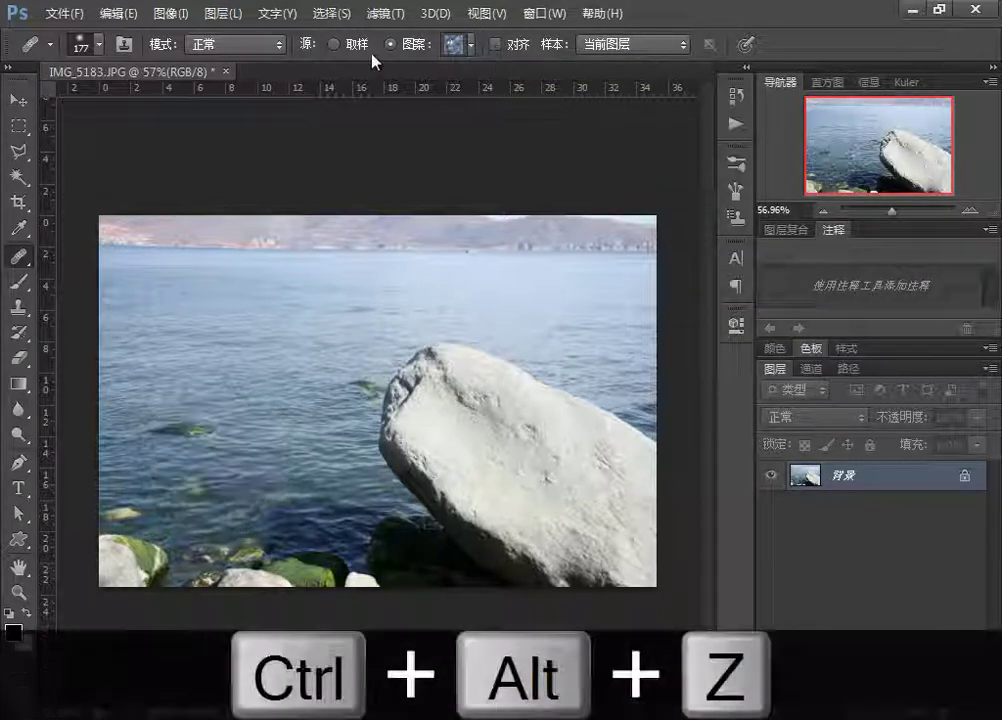
Switch the source back to Sampled (取样) and paint pale water from near the horizon over the green patch beside the rock.
{"action": "left_click", "coordinate": [333, 45]}
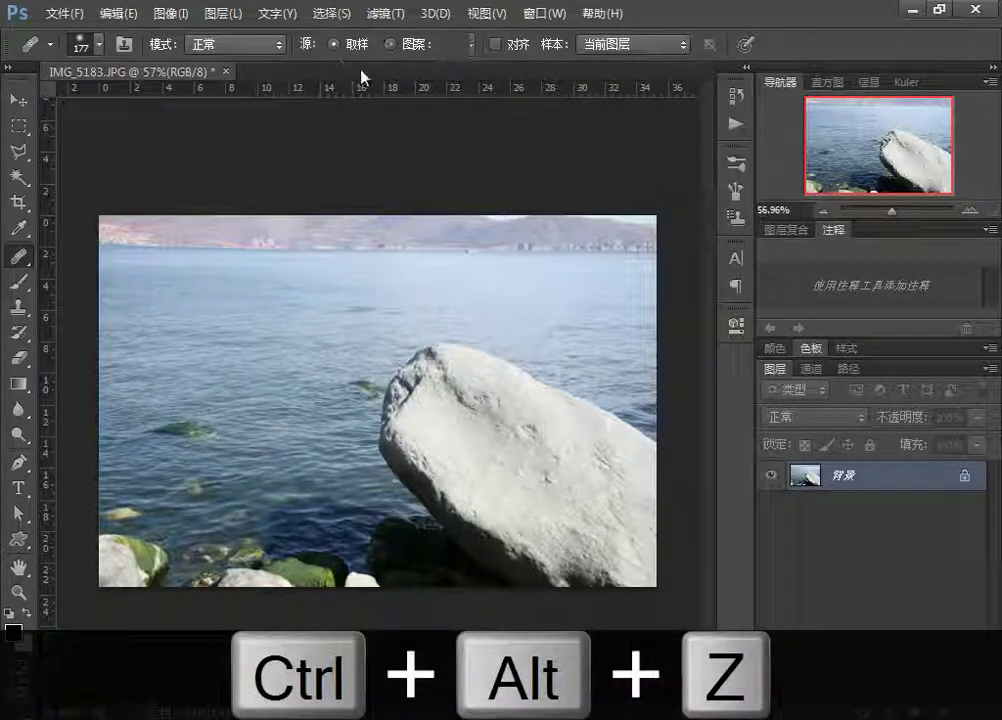
{"action": "left_click", "coordinate": [496, 46]}
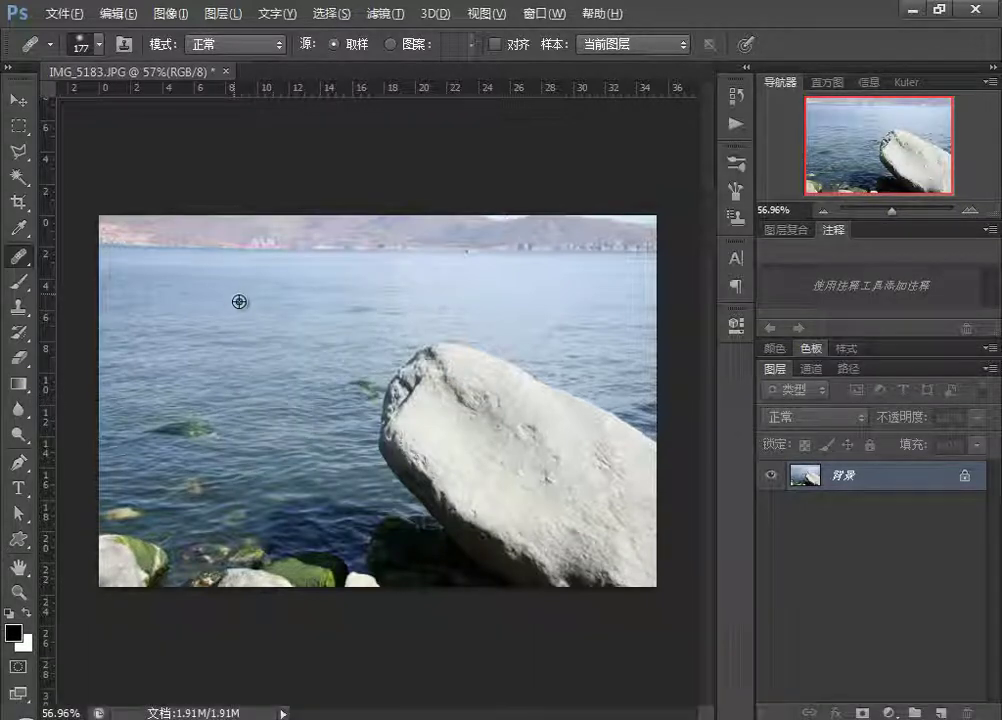
{"action": "left_click", "coordinate": [446, 286], "text": "alt"}
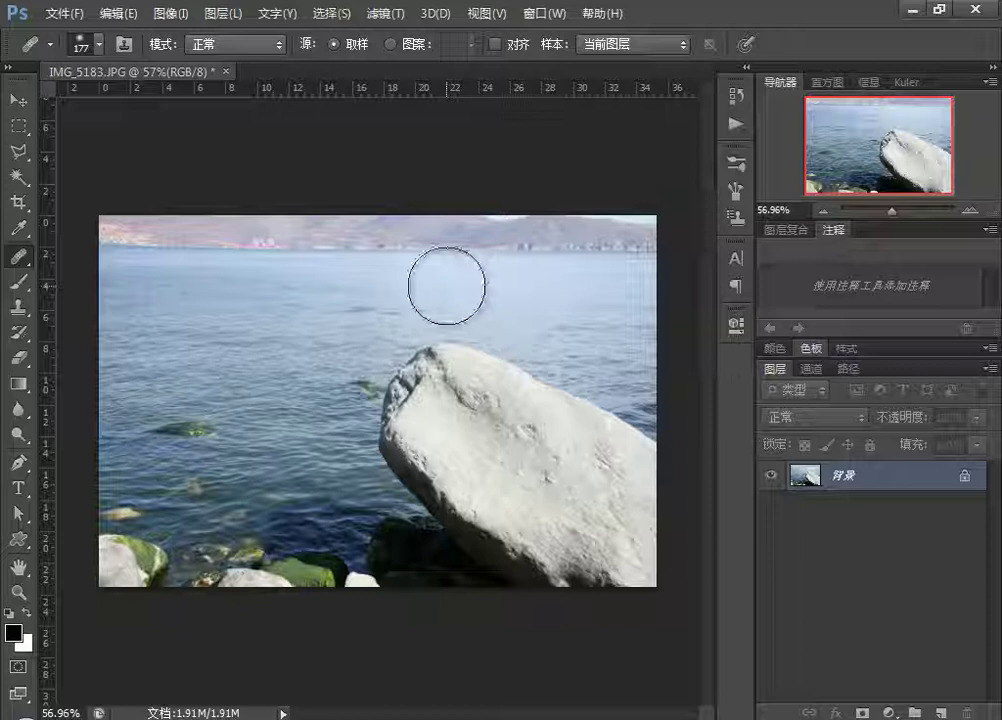
{"action": "left_click", "coordinate": [458, 245]}
{"action": "key", "text": "ctrl+z"}
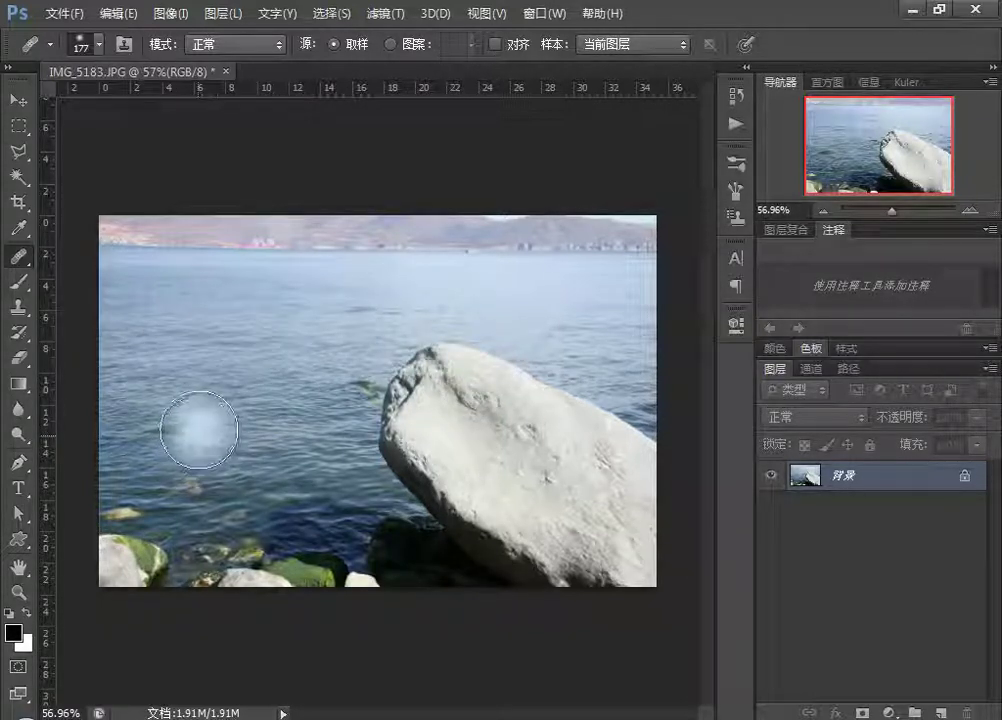
{"action": "mouse_move", "coordinate": [197, 425]}
{"action": "left_mouse_down"}
{"action": "mouse_move", "coordinate": [168, 430]}
{"action": "mouse_move", "coordinate": [191, 427]}
{"action": "left_mouse_up"}
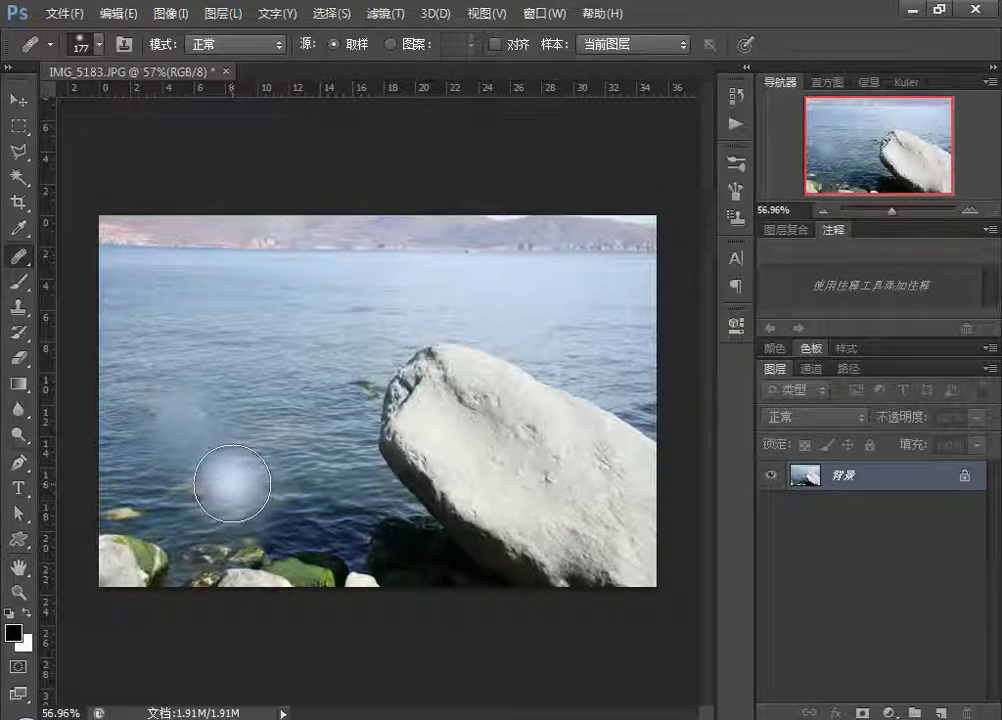
Reduce the brush to 125 pixels and heal several spots of open water with pale water sampled above the rock.
{"action": "left_click", "coordinate": [248, 326]}
{"action": "key", "text": "bracketleft"}
{"action": "key", "text": "bracketleft"}
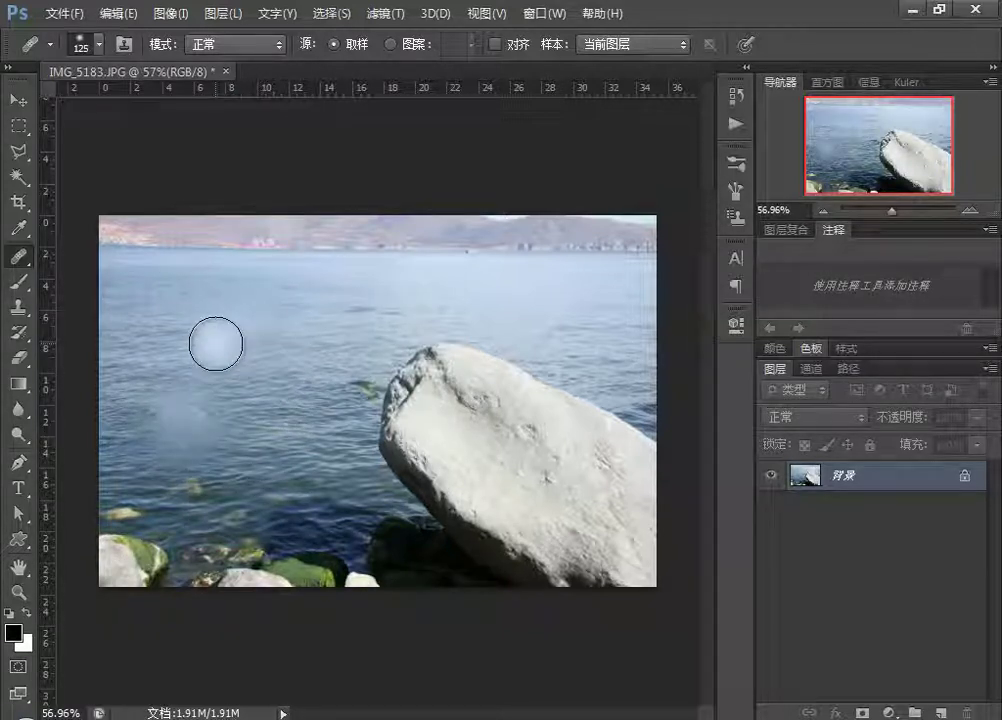
{"action": "left_click", "coordinate": [445, 296], "text": "alt"}
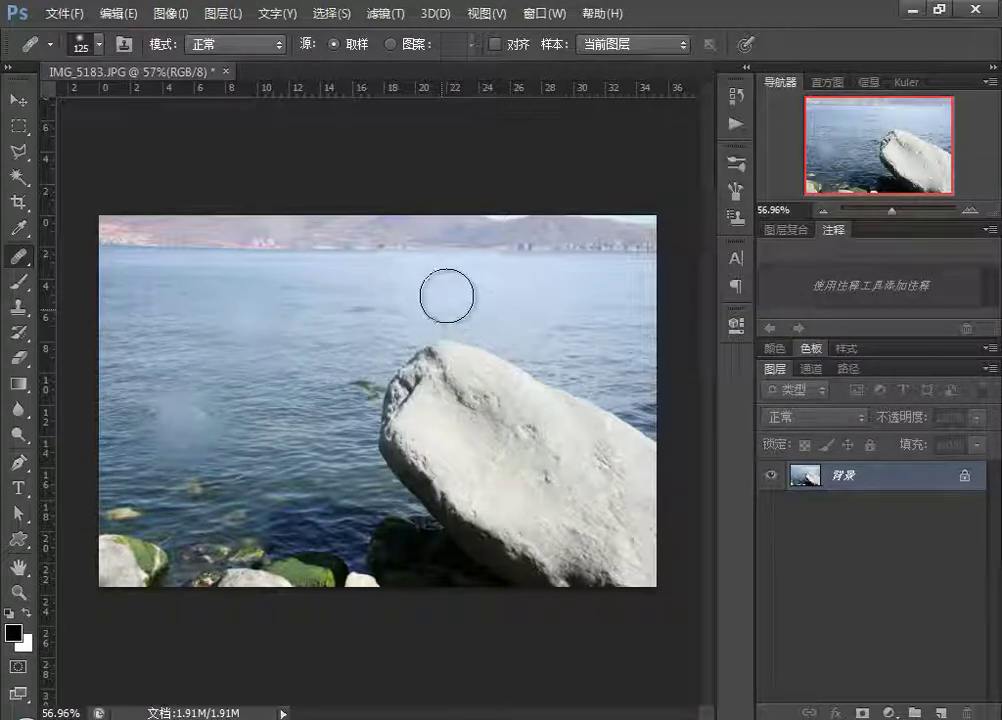
{"action": "left_click", "coordinate": [161, 317]}
{"action": "left_click", "coordinate": [338, 366]}
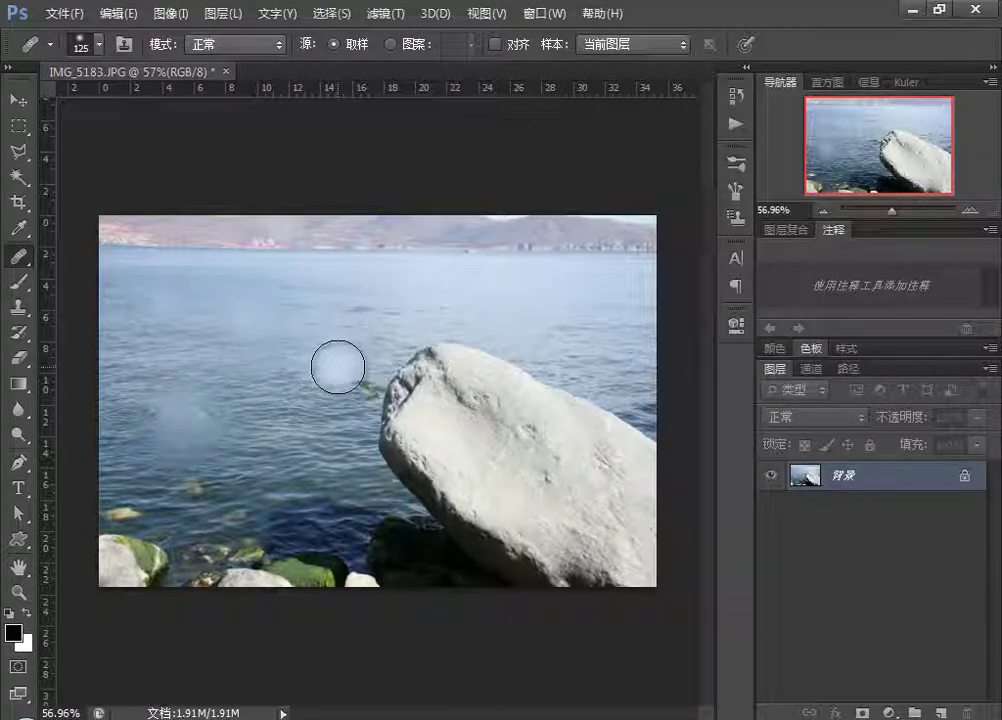
Undo the healing strokes one after another until both green patches in the water are restored.
{"action": "key", "text": "ctrl+alt+z"}
{"action": "key", "text": "ctrl+alt+z"}
{"action": "key", "text": "ctrl+alt+z"}
{"action": "key", "text": "ctrl+alt+z"}
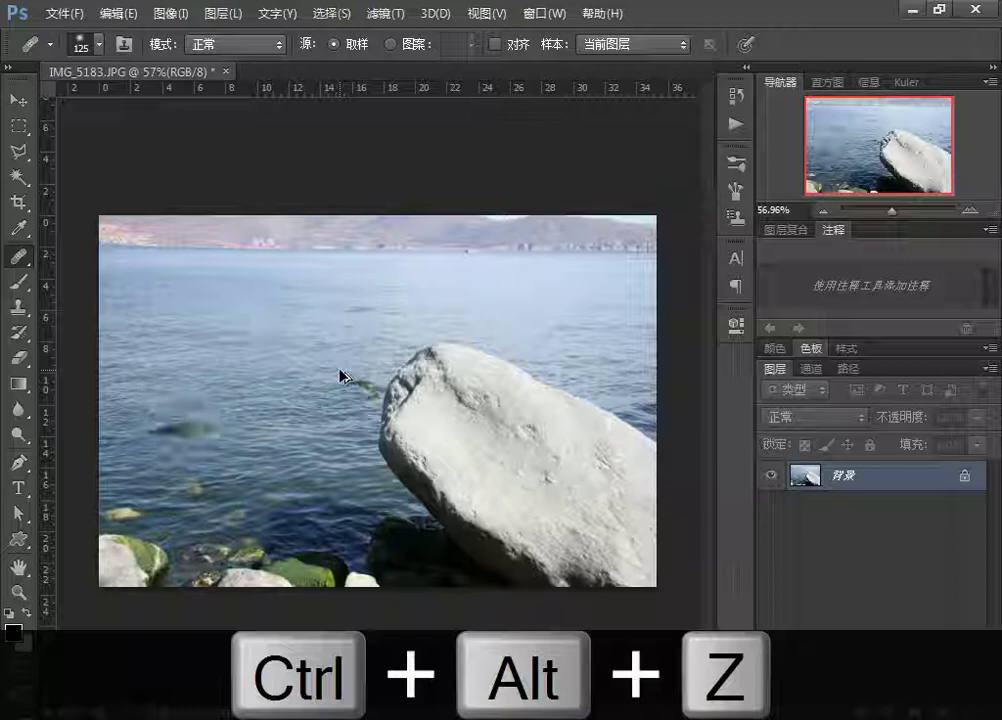
{"action": "key", "text": "ctrl+alt+z"}
With Aligned (对齐) enabled and water sampled above the rock, paint from the green patch down over the shoreline stones to copy the rock there.
{"action": "left_click", "coordinate": [494, 44]}
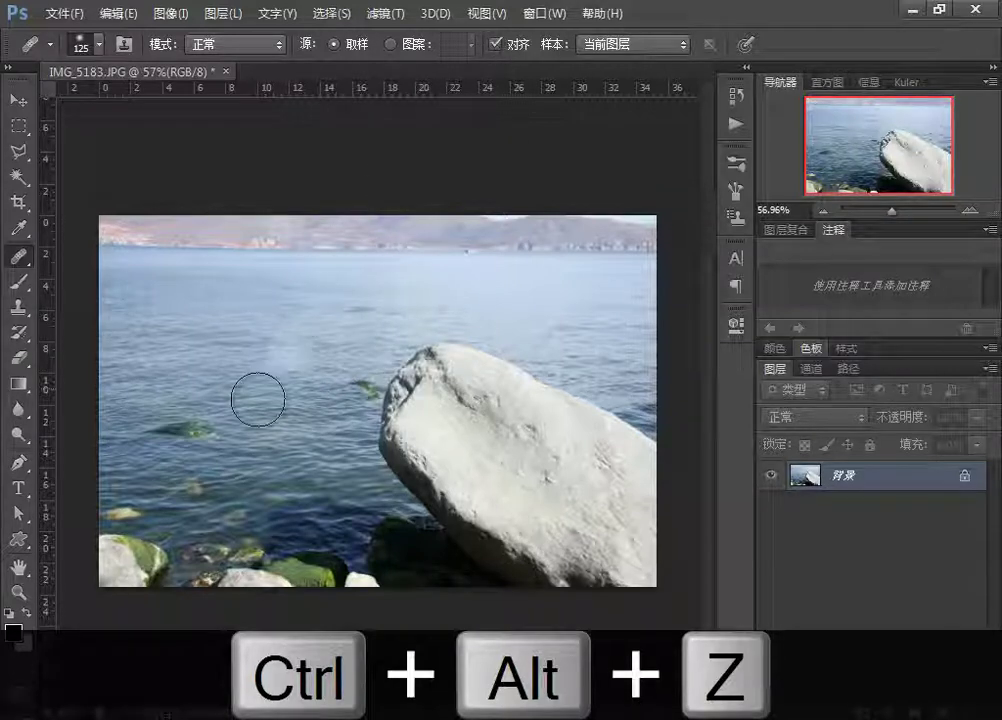
{"action": "left_click", "coordinate": [224, 425]}
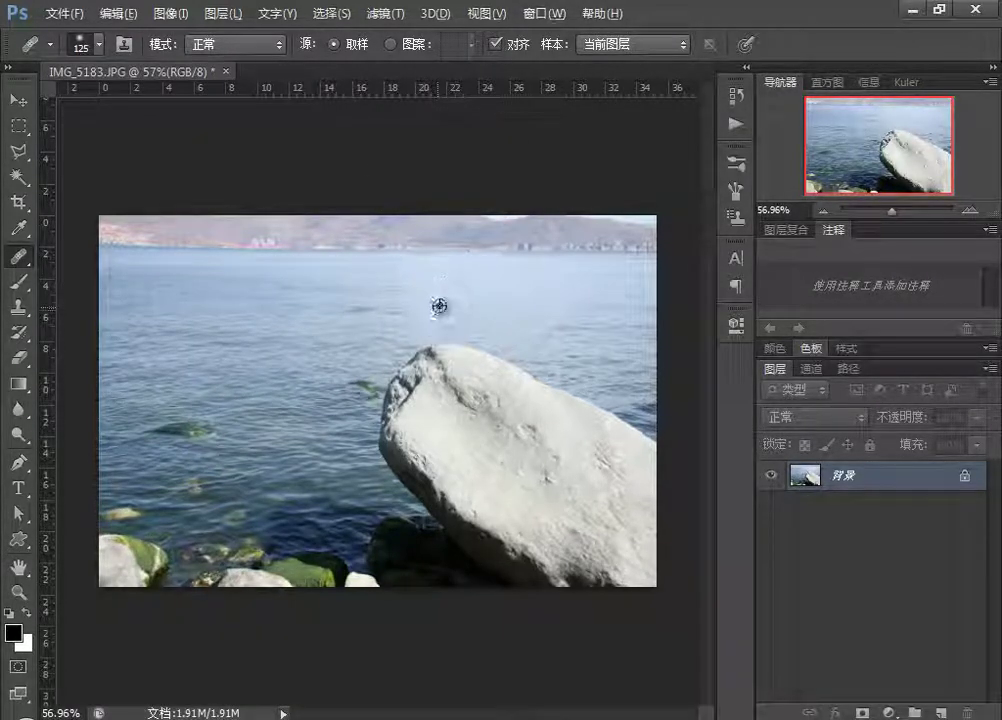
{"action": "left_click", "coordinate": [440, 300], "text": "alt"}
{"action": "mouse_move", "coordinate": [205, 422]}
{"action": "left_mouse_down"}
{"action": "mouse_move", "coordinate": [161, 420]}
{"action": "mouse_move", "coordinate": [217, 462]}
{"action": "left_mouse_up"}
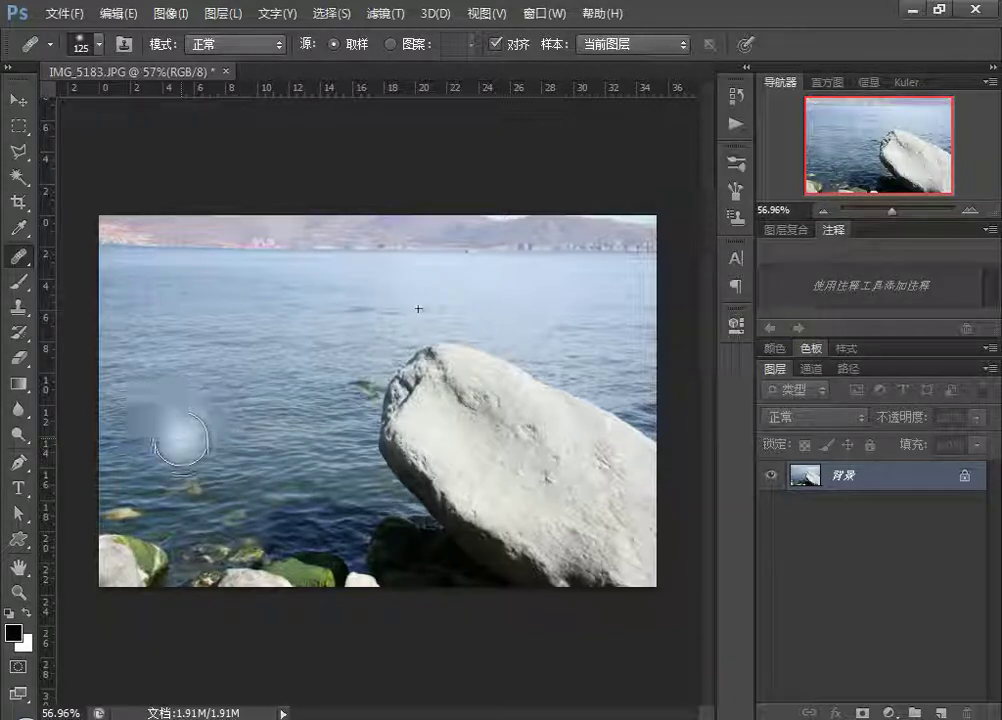
{"action": "left_click_drag", "start_coordinate": [180, 440], "coordinate": [185, 512]}
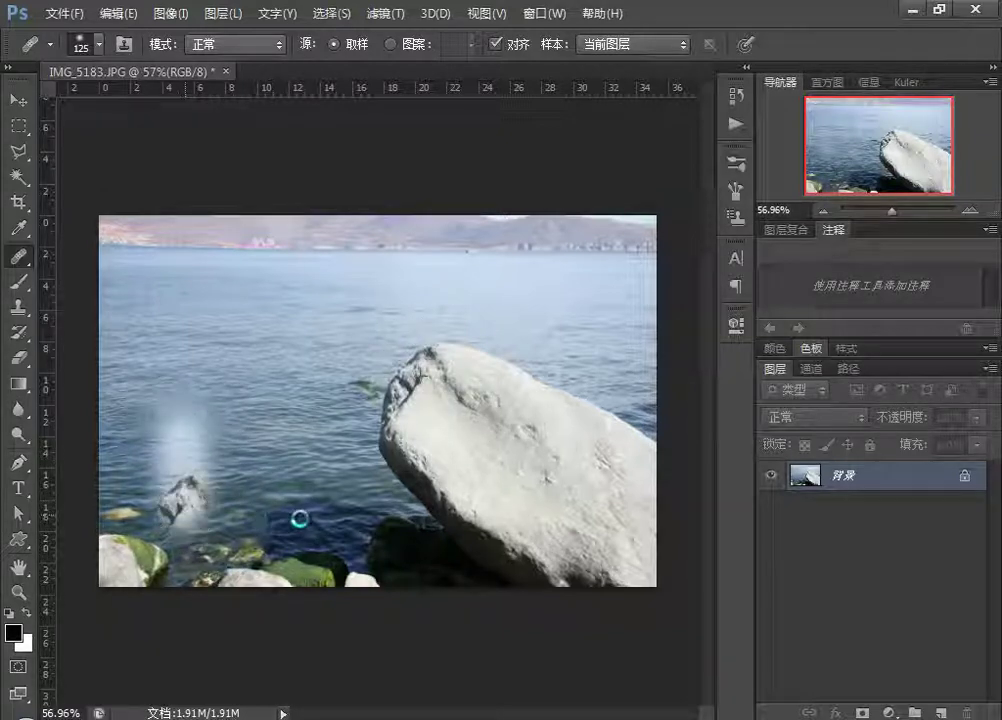
{"action": "mouse_move", "coordinate": [204, 493]}
{"action": "left_mouse_down"}
{"action": "mouse_move", "coordinate": [257, 577]}
{"action": "mouse_move", "coordinate": [300, 560]}
{"action": "mouse_move", "coordinate": [332, 601]}
{"action": "mouse_move", "coordinate": [297, 560]}
{"action": "mouse_move", "coordinate": [450, 606]}
{"action": "mouse_move", "coordinate": [336, 585]}
{"action": "left_mouse_up"}
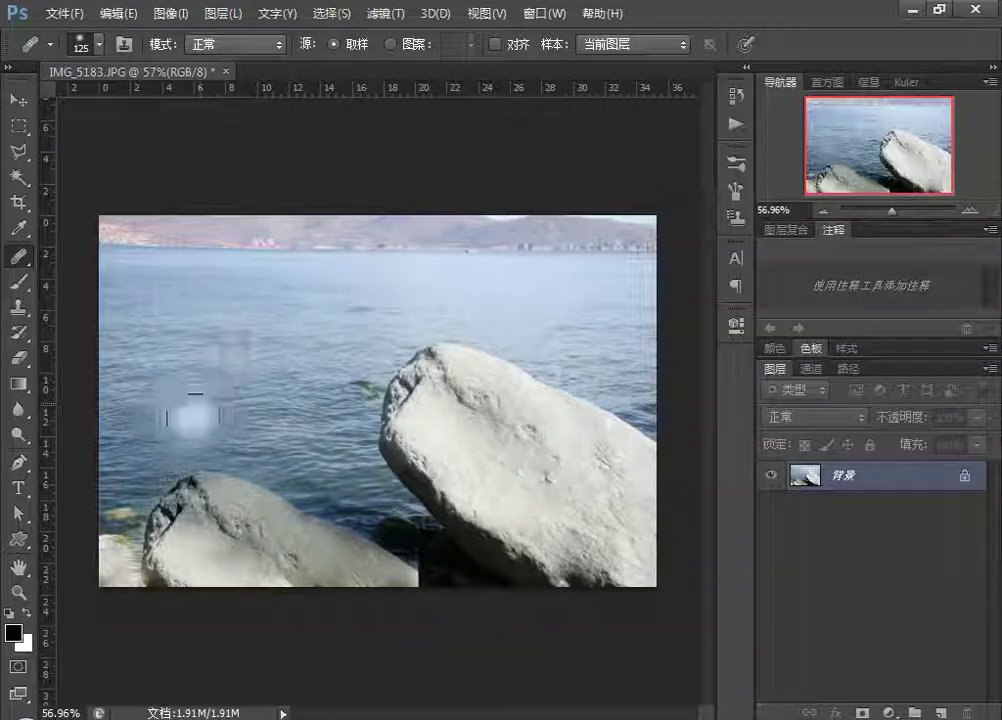
Turn Aligned (对齐) off, keep sampling on Current Layer (当前图层), and duplicate the background layer twice.
{"action": "left_click", "coordinate": [495, 45]}
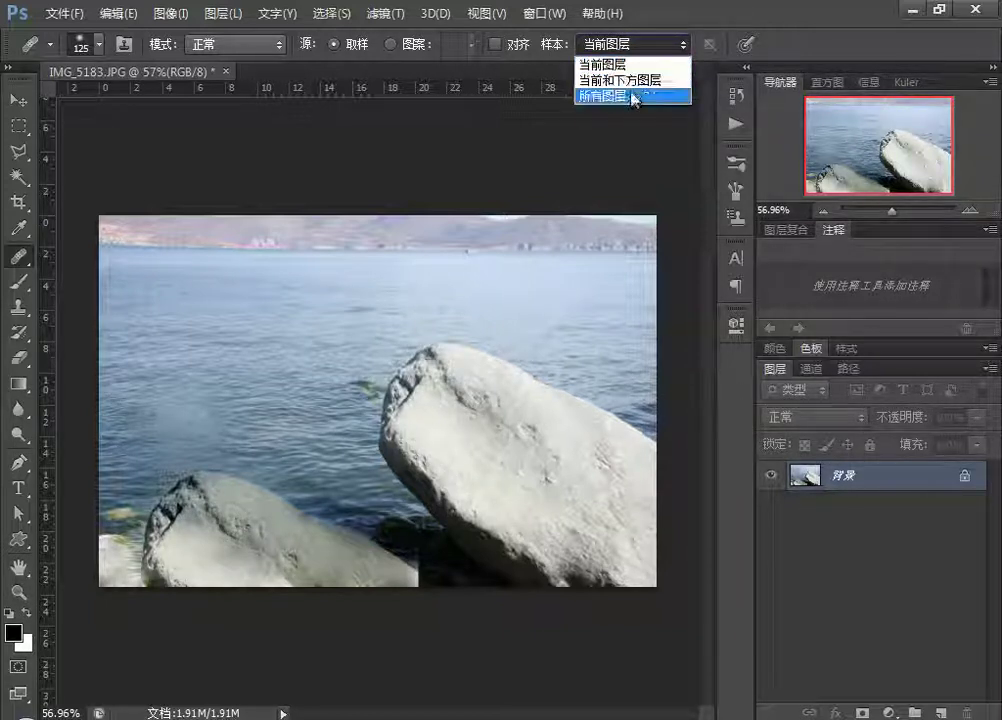
{"action": "left_click", "coordinate": [797, 487]}
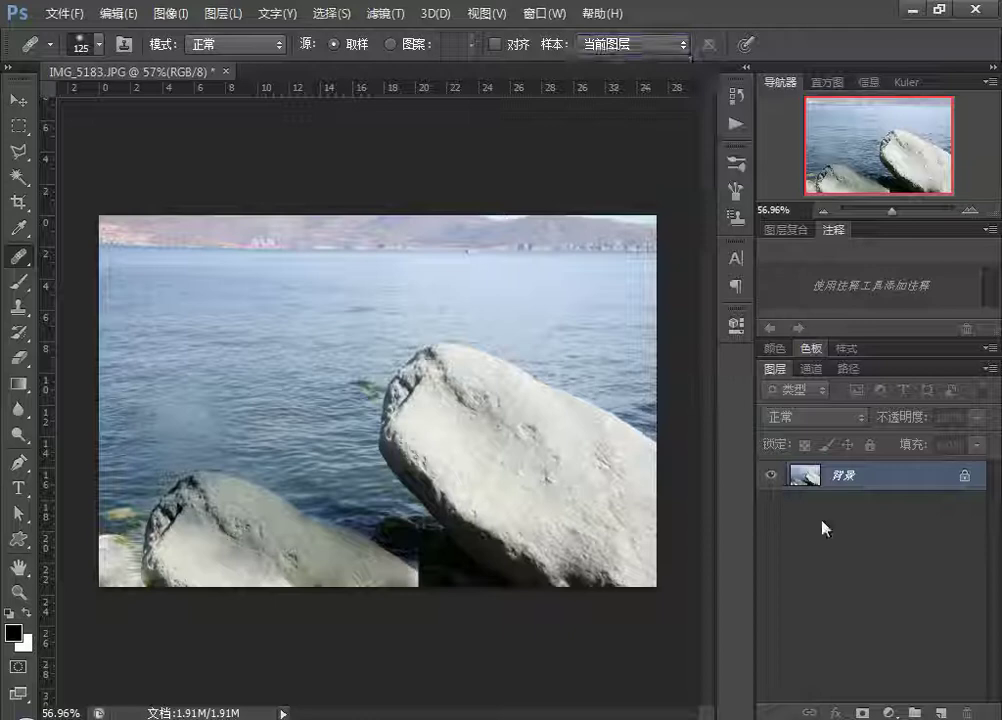
{"action": "left_click_drag", "start_coordinate": [800, 478], "coordinate": [939, 712]}
Scale the top copy, 背景 副本 2, down toward the photo's lower-right corner with Free Transform.
{"action": "key", "text": "ctrl+t"}
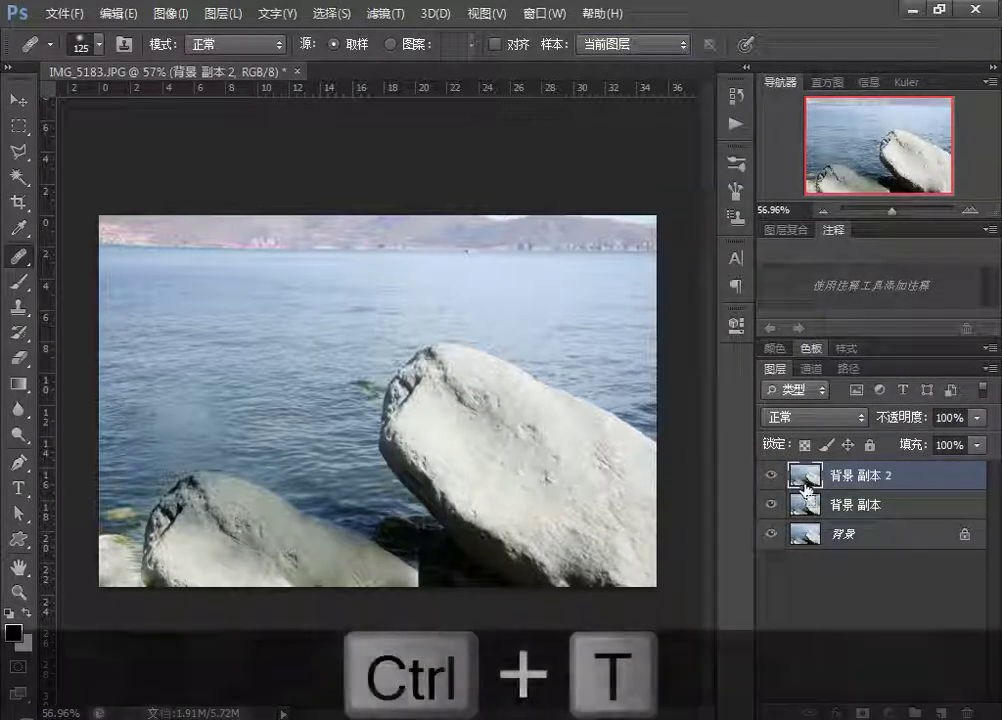
{"action": "left_click_drag", "start_coordinate": [100, 216], "coordinate": [297, 351]}
{"action": "key", "text": "Return"}
Scale the 背景 副本 layer down with Free Transform so it extends farther left than the top copy.
{"action": "left_click", "coordinate": [805, 508]}
{"action": "key", "text": "ctrl+t"}
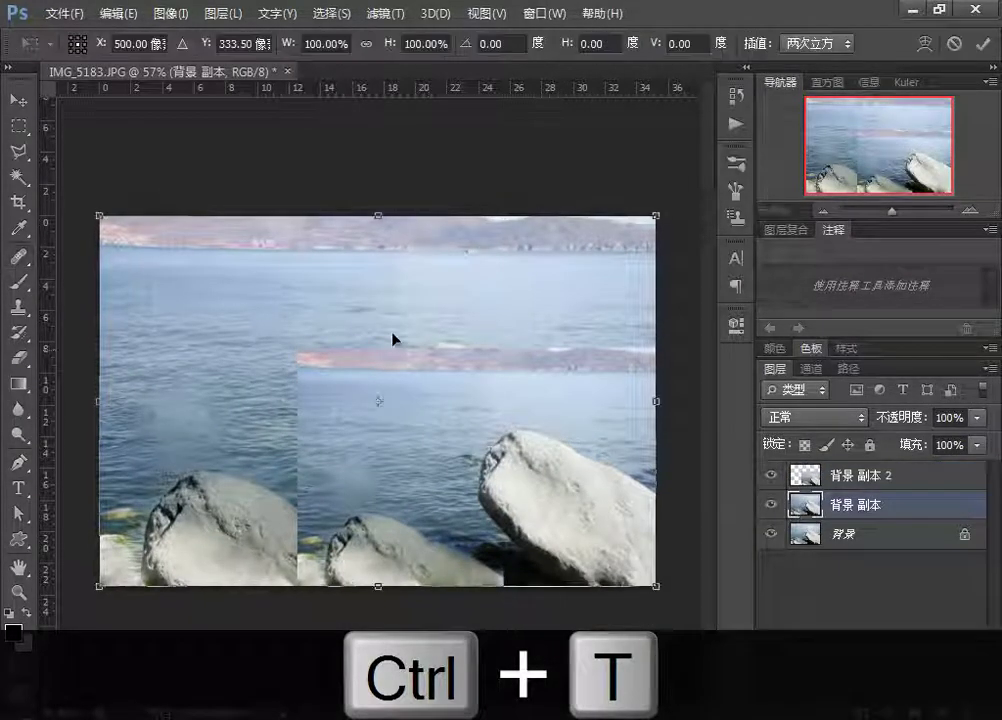
{"action": "mouse_move", "coordinate": [103, 219]}
{"action": "left_mouse_down"}
{"action": "mouse_move", "coordinate": [239, 340]}
{"action": "mouse_move", "coordinate": [149, 337]}
{"action": "mouse_move", "coordinate": [178, 350]}
{"action": "left_mouse_up"}
{"action": "key", "text": "Return"}
{"action": "key", "text": "j"}
Select the 背景 副本 2 layer for the Healing Brush, set its sampling to Current Layer (当前图层), and check which area the layer covers.
{"action": "left_click", "coordinate": [18, 101]}
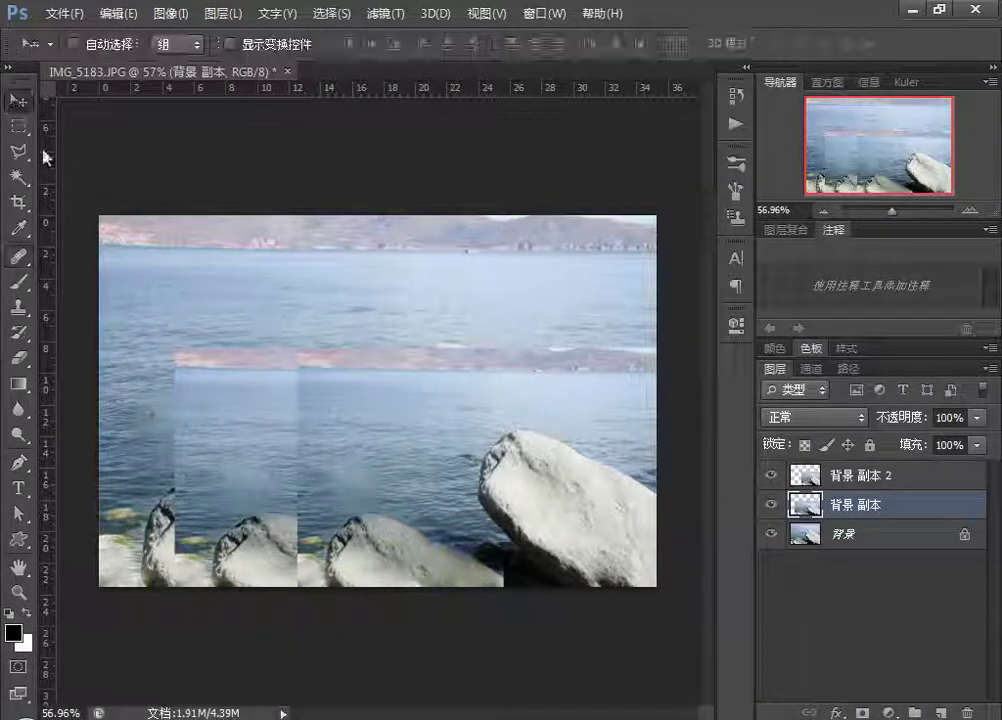
{"action": "left_click", "coordinate": [802, 475]}
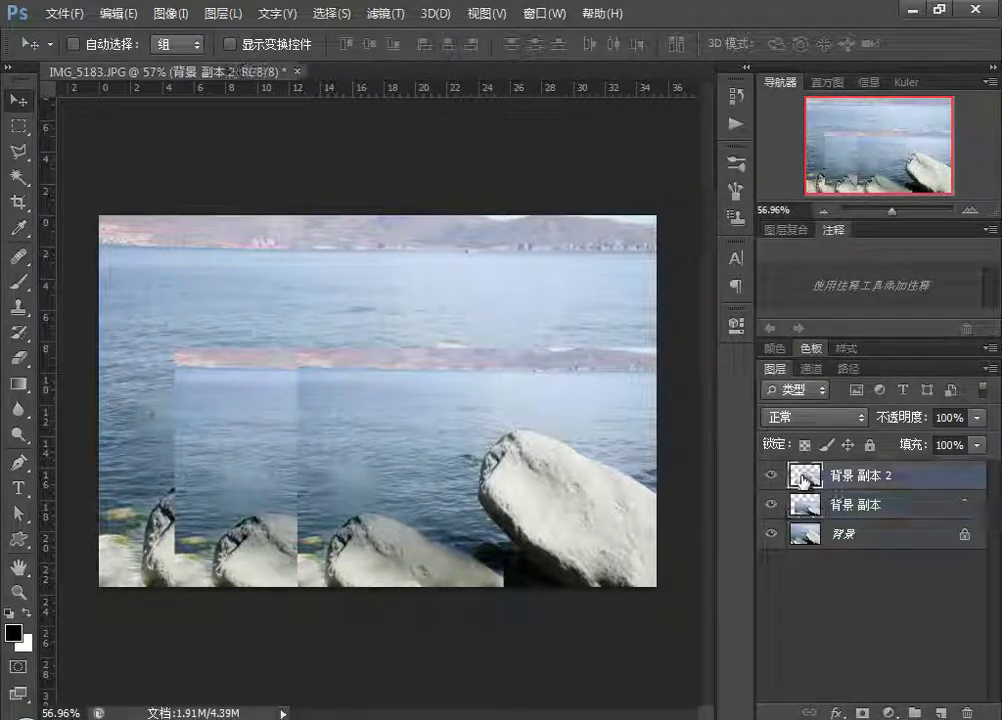
{"action": "left_click", "coordinate": [22, 262]}
{"action": "left_click", "coordinate": [114, 274]}
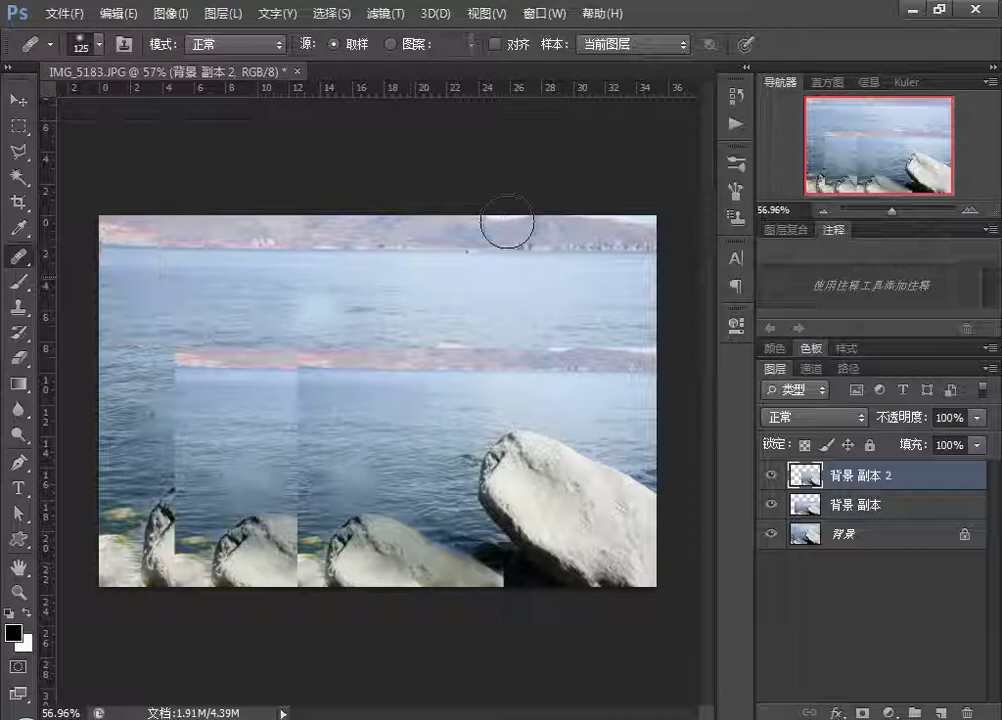
{"action": "left_click", "coordinate": [686, 45]}
{"action": "left_click", "coordinate": [625, 70]}
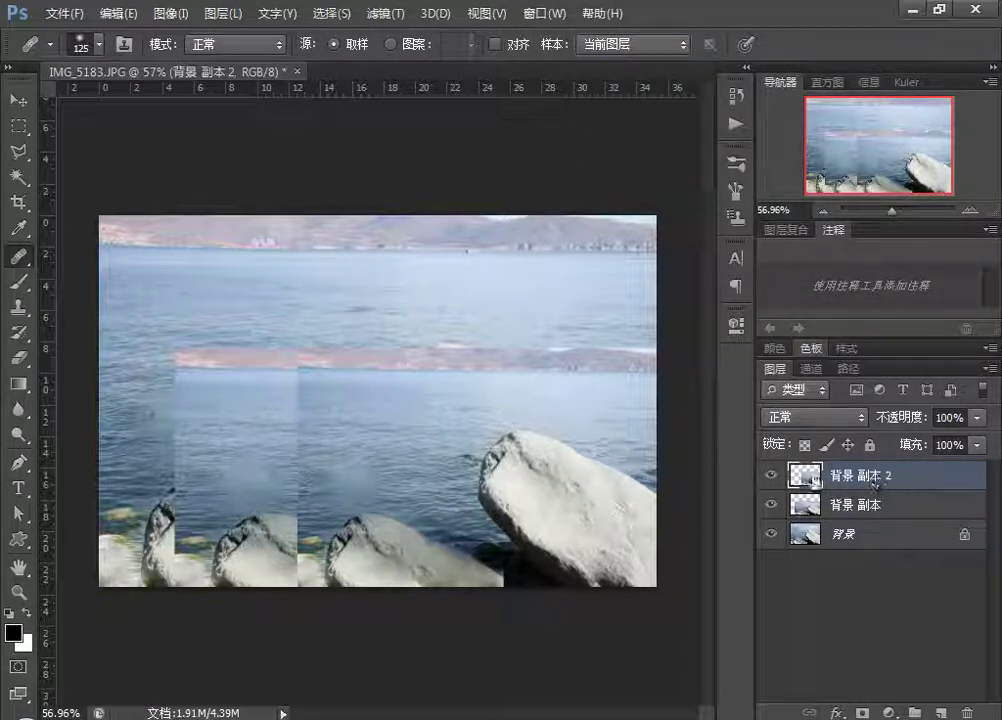
{"action": "left_click", "coordinate": [770, 476]}
{"action": "left_click", "coordinate": [770, 476]}
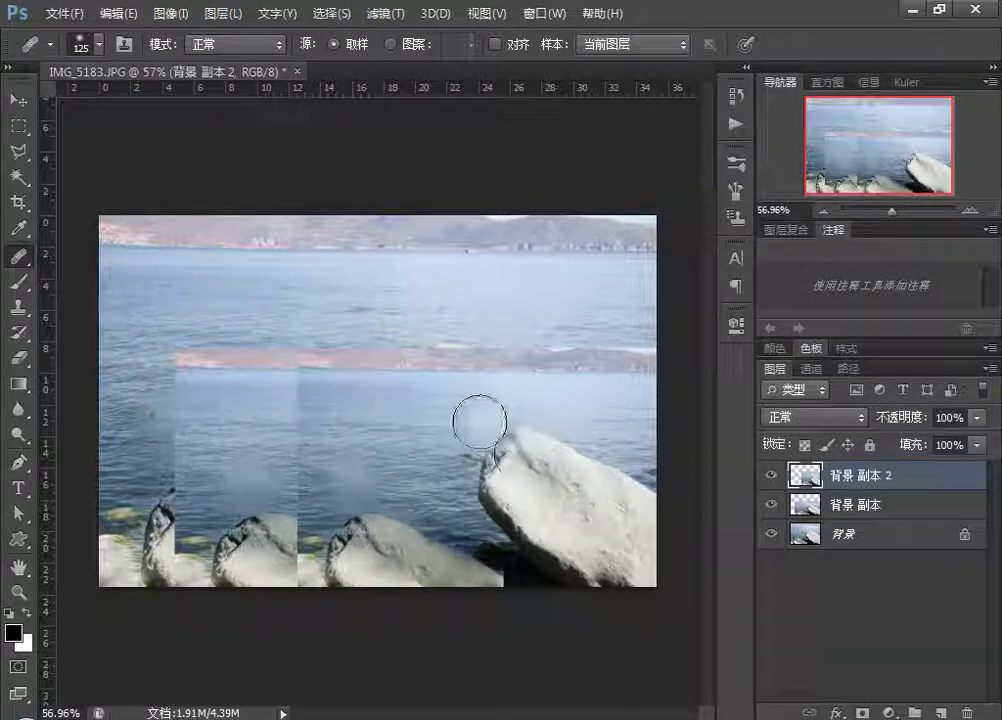
On 背景 副本 2, try healing over the large rock and painting across the water near the upper horizon.
{"action": "mouse_move", "coordinate": [508, 440]}
{"action": "left_mouse_down"}
{"action": "mouse_move", "coordinate": [487, 485]}
{"action": "mouse_move", "coordinate": [539, 497]}
{"action": "mouse_move", "coordinate": [536, 455]}
{"action": "mouse_move", "coordinate": [494, 483]}
{"action": "left_mouse_up"}
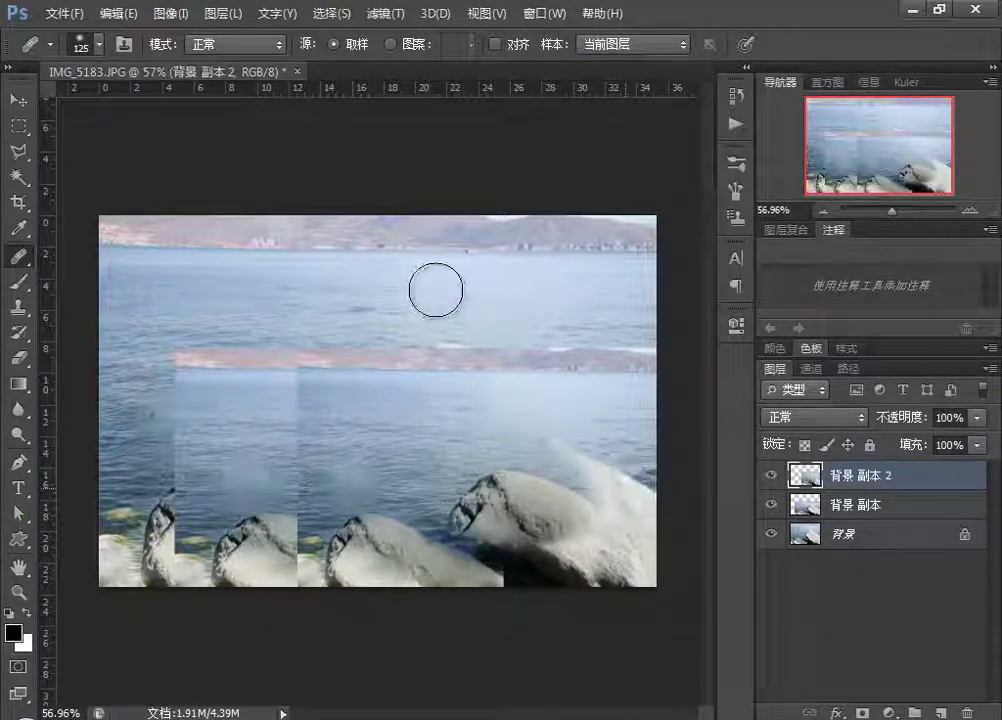
{"action": "left_click_drag", "start_coordinate": [387, 289], "coordinate": [436, 322]}
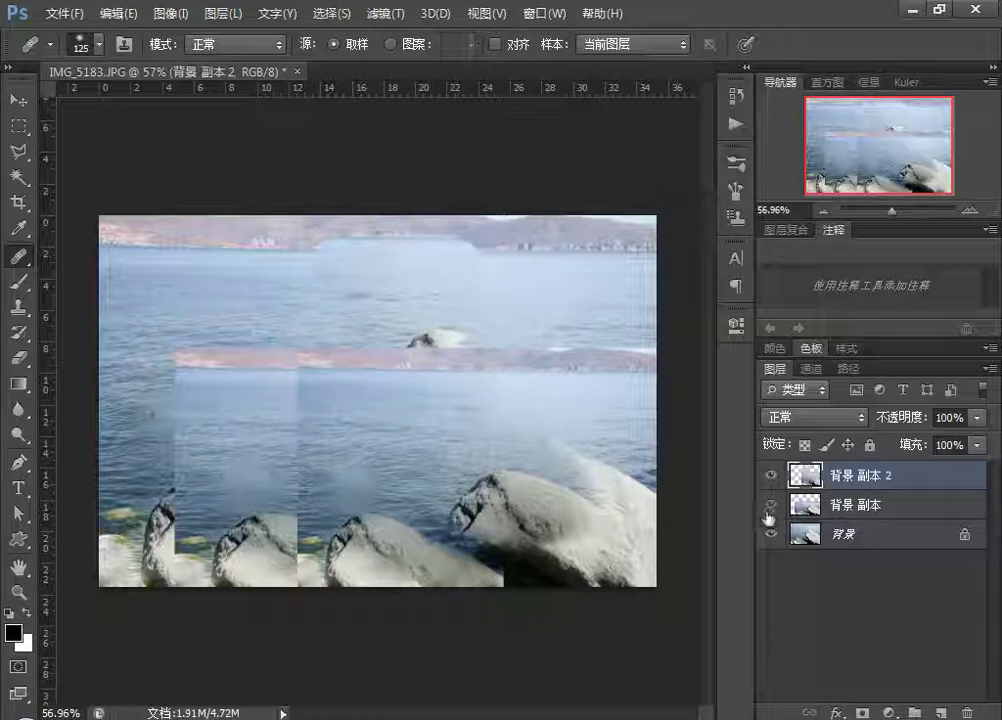
Isolate 背景 副本 2, paint a second patch into its transparent upper-right area, and show the other layers again.
{"action": "left_click", "coordinate": [769, 535]}
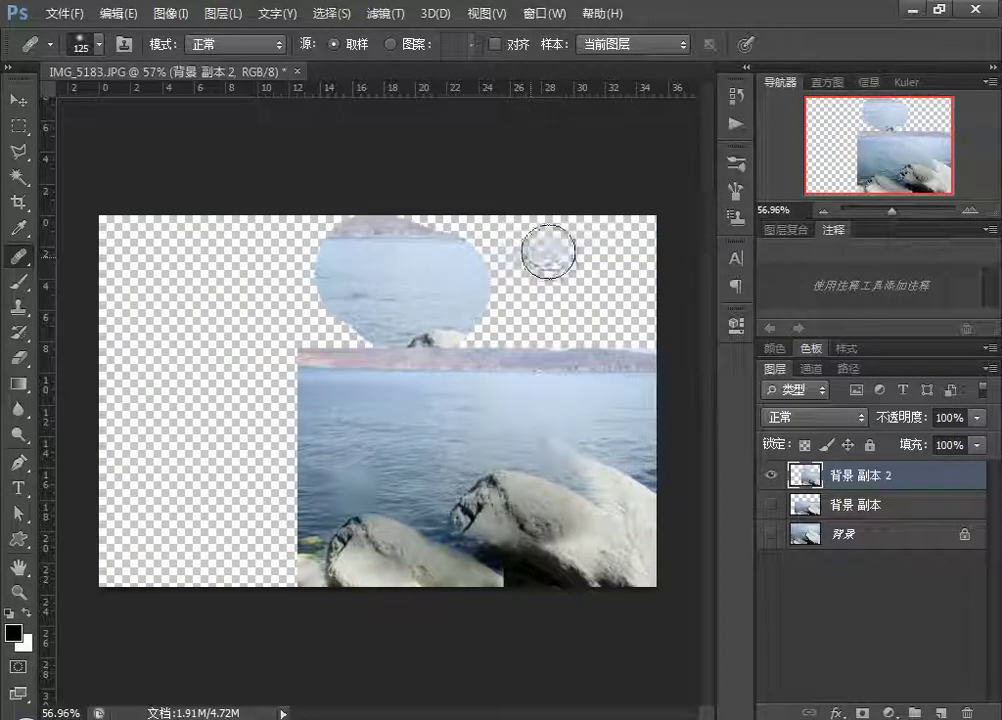
{"action": "left_click_drag", "start_coordinate": [548, 246], "coordinate": [556, 290]}
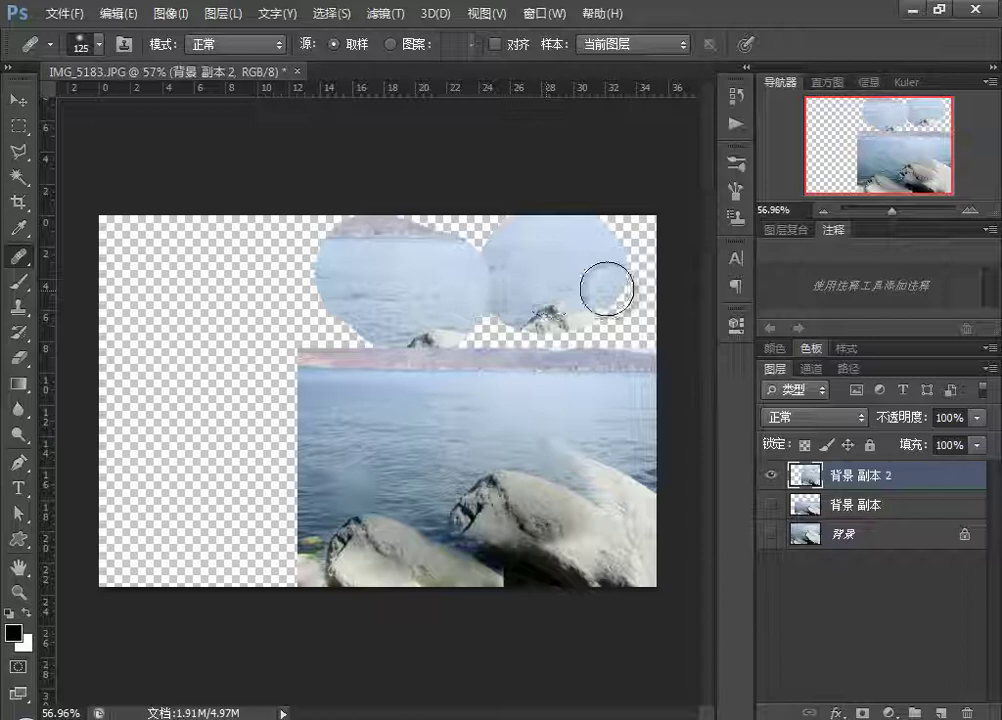
{"action": "left_click", "coordinate": [769, 535]}
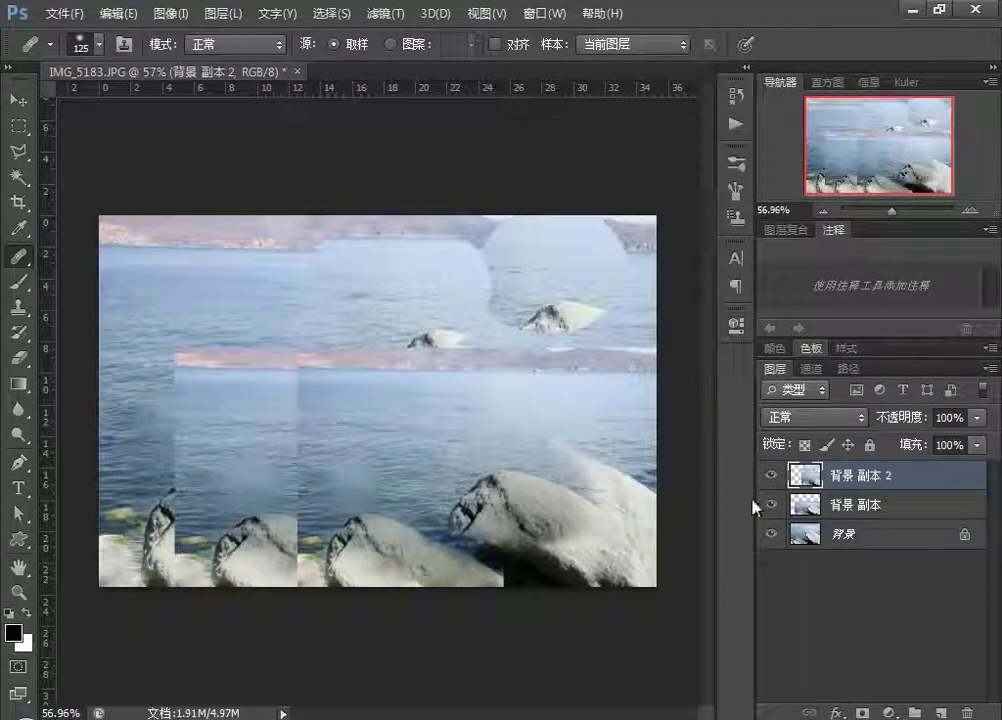
Undo the painting back to the selected 背景 副本 layer and set the sampling to Current & Below (当前和下方图层).
{"action": "key", "text": "ctrl+alt+z"}
{"action": "key", "text": "ctrl+alt+z"}
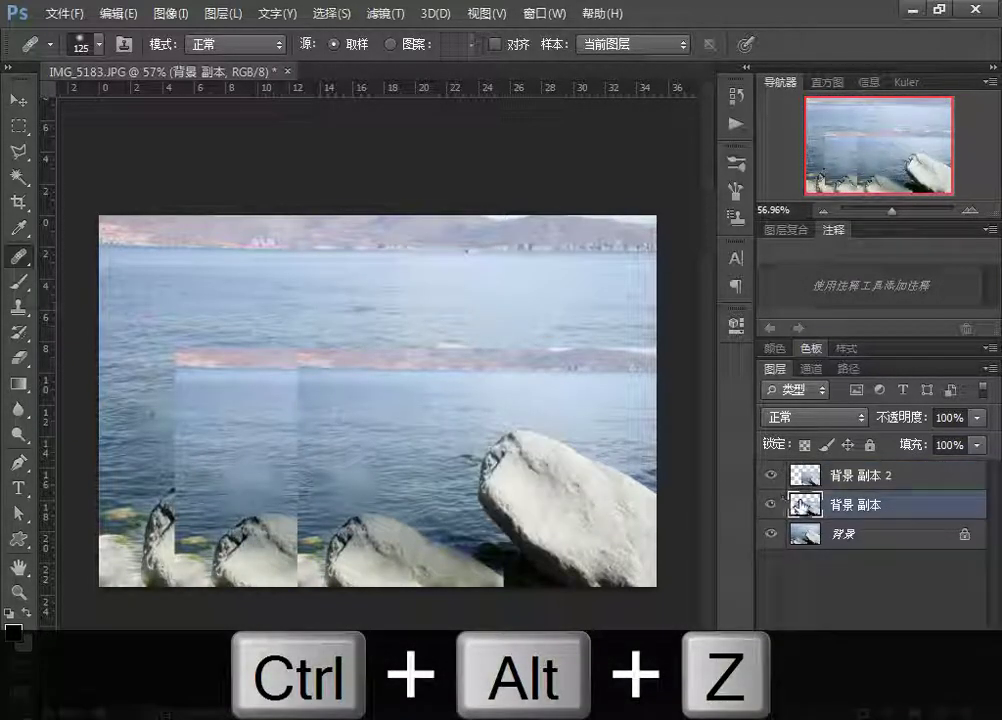
{"action": "left_click", "coordinate": [667, 48]}
{"action": "left_click", "coordinate": [622, 81]}
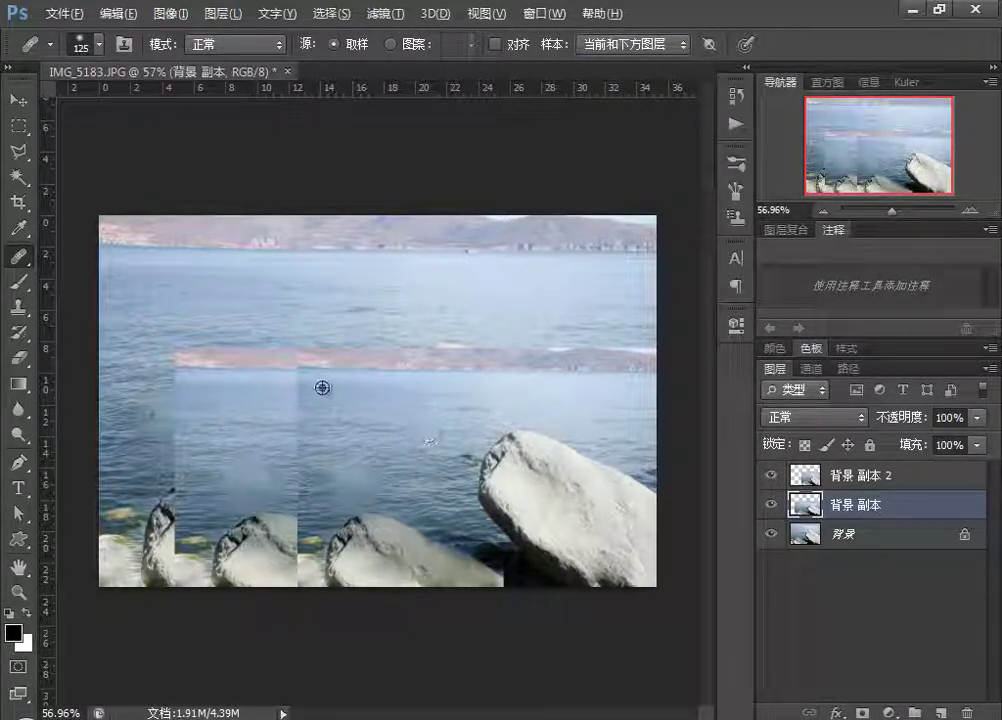
Heal on 背景 副本 with Current & Below sampling, and toggle 背景 副本 2 off and on to compare.
{"action": "left_click", "coordinate": [284, 386]}
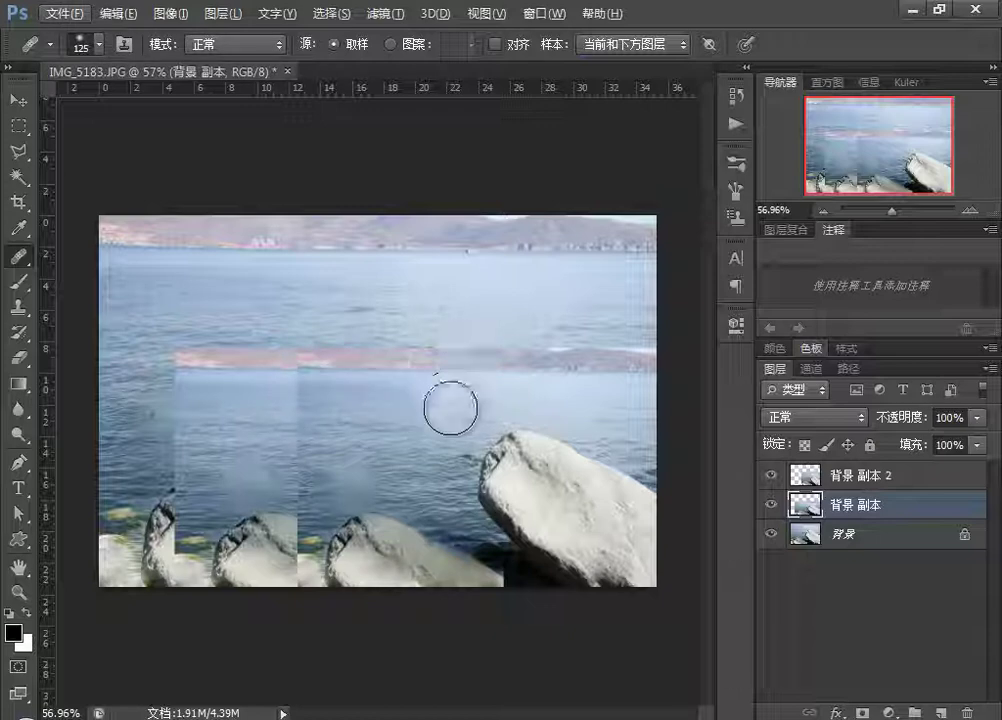
{"action": "left_click", "coordinate": [770, 478]}
{"action": "left_click", "coordinate": [770, 478]}
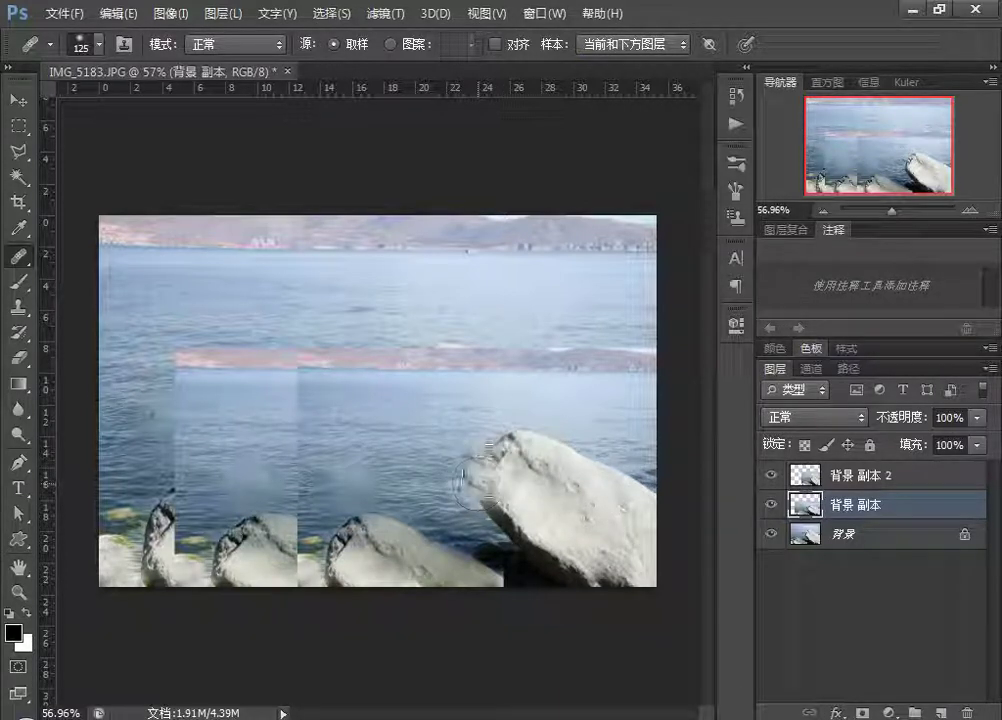
Add a new layer above 背景 副本 2 and paint a copy of the large rock over the upper water.
{"action": "left_click", "coordinate": [812, 480]}
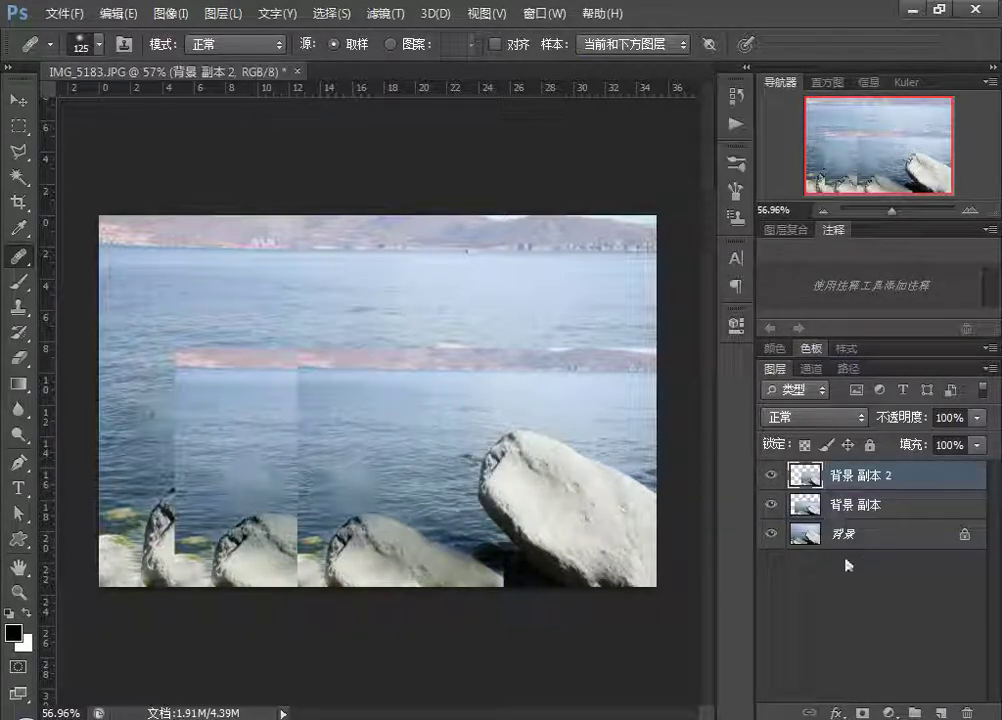
{"action": "left_click", "coordinate": [941, 712]}
{"action": "mouse_move", "coordinate": [300, 290]}
{"action": "left_mouse_down"}
{"action": "mouse_move", "coordinate": [318, 318]}
{"action": "mouse_move", "coordinate": [250, 318]}
{"action": "mouse_move", "coordinate": [362, 402]}
{"action": "mouse_move", "coordinate": [452, 414]}
{"action": "mouse_move", "coordinate": [573, 353]}
{"action": "mouse_move", "coordinate": [392, 410]}
{"action": "left_mouse_up"}
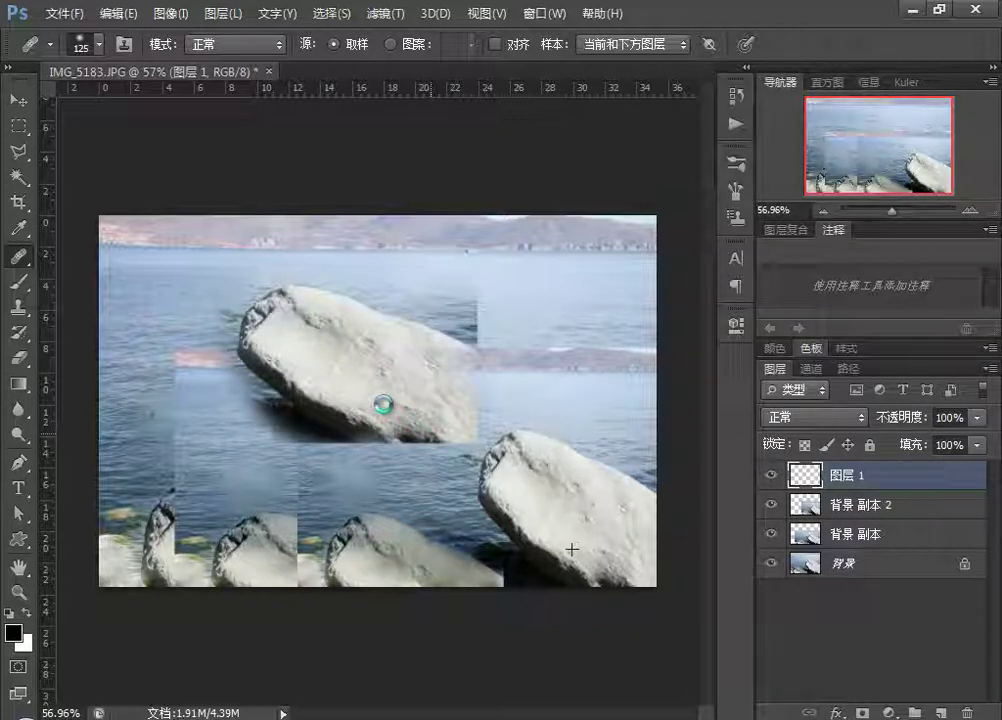
Undo the rock copy and the new layer, and set the sampling to All Layers (所有图层).
{"action": "key", "text": "ctrl+alt+z"}
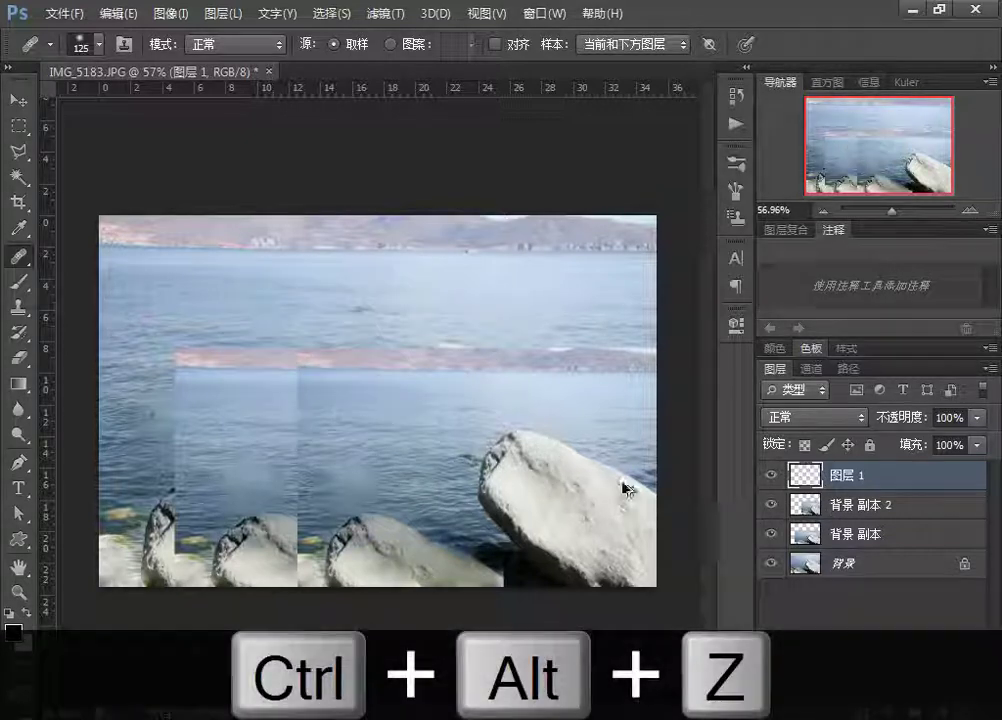
{"action": "key", "text": "ctrl+alt+z"}
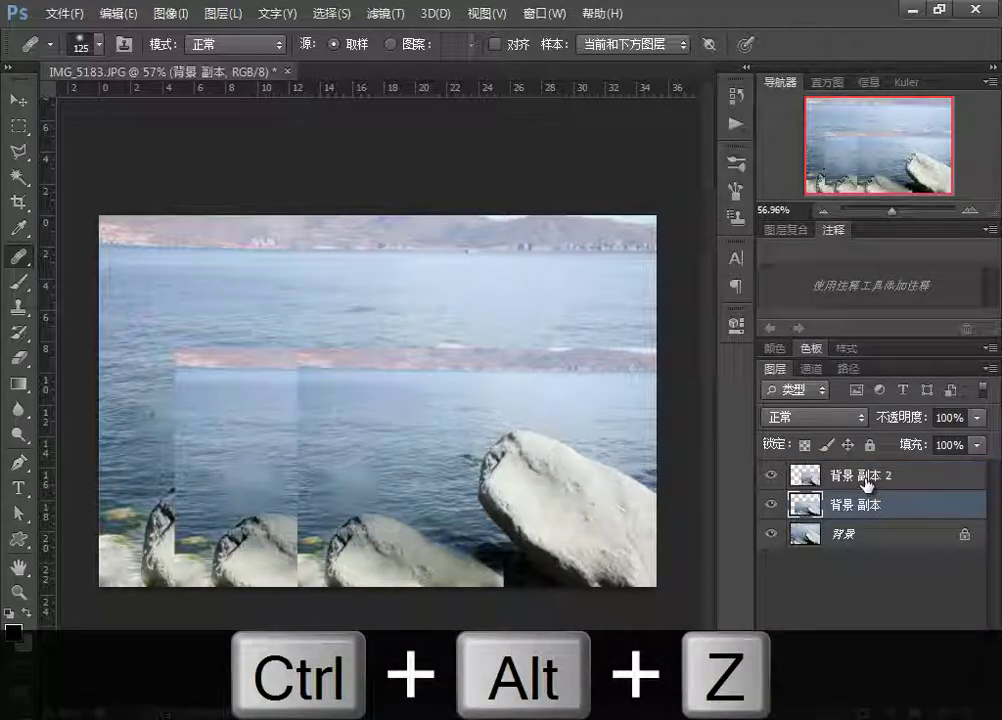
{"action": "left_click", "coordinate": [620, 44]}
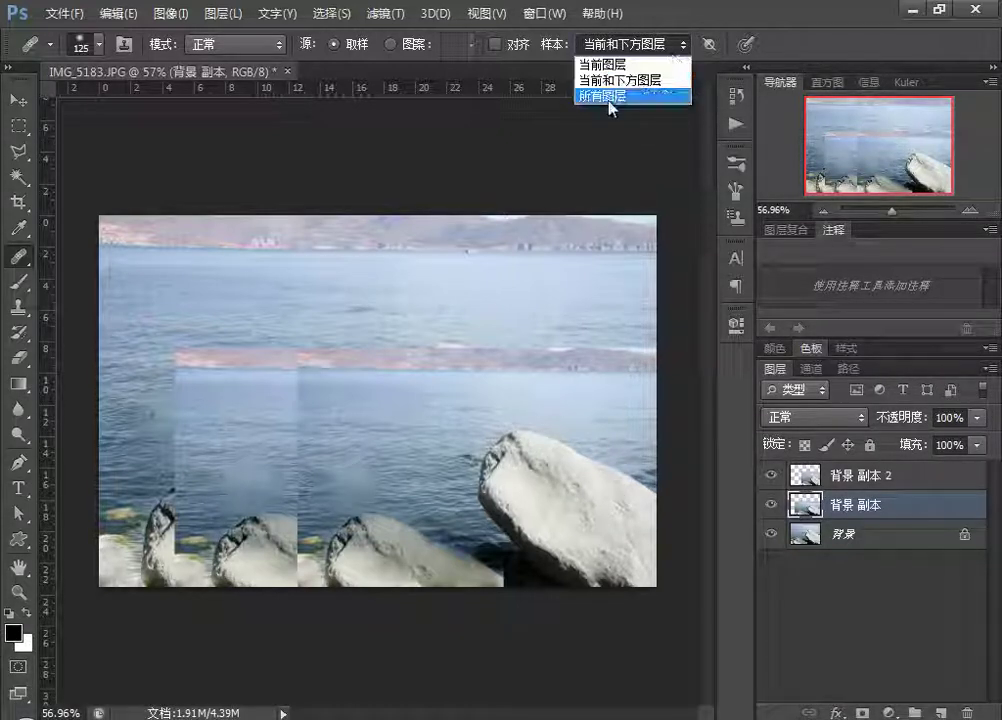
{"action": "left_click", "coordinate": [610, 97]}
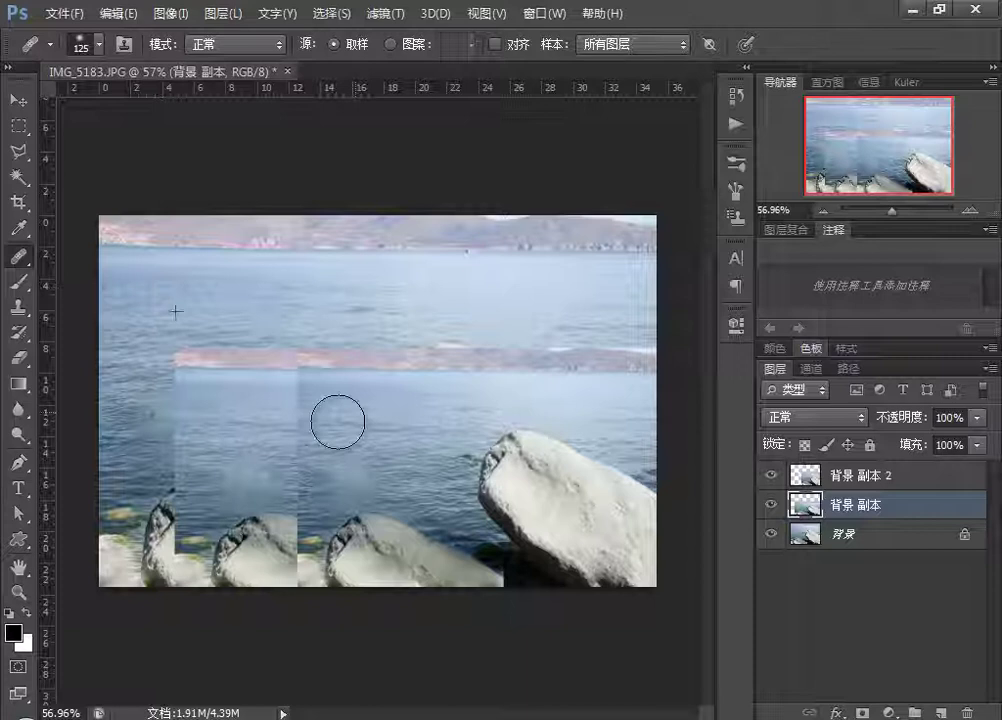
On 背景 副本, sample water from all layers and paint it along the lower hill band and the seam beside it.
{"action": "left_click", "coordinate": [167, 347], "text": "alt"}
{"action": "left_click_drag", "start_coordinate": [188, 367], "coordinate": [277, 369]}
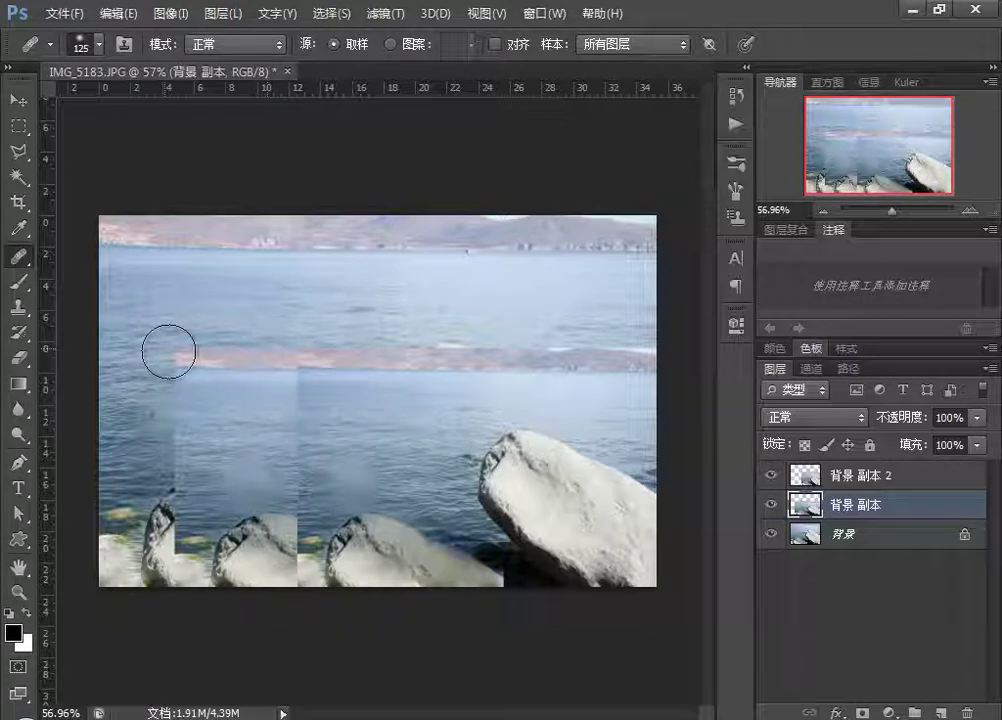
{"action": "left_click", "coordinate": [275, 394], "text": "alt"}
{"action": "left_click", "coordinate": [338, 391]}
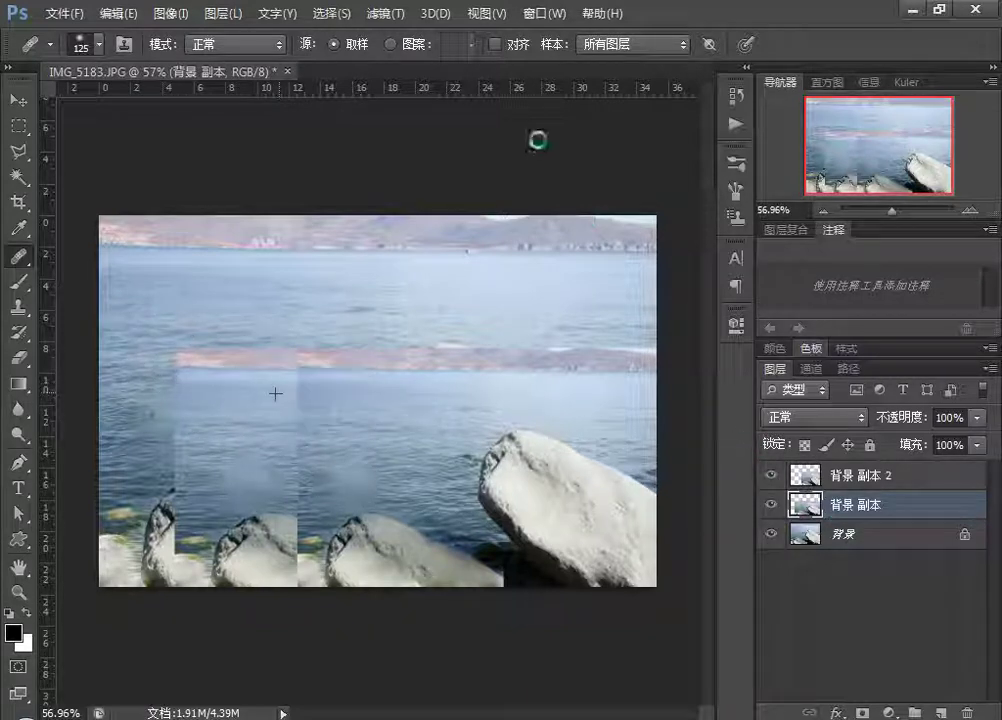
Set the sampling to Current Layer (当前图层) and add a Curves adjustment layer above 背景 副本 2, bending the curve down to darken the image.
{"action": "left_click", "coordinate": [677, 58]}
{"action": "left_click", "coordinate": [680, 63]}
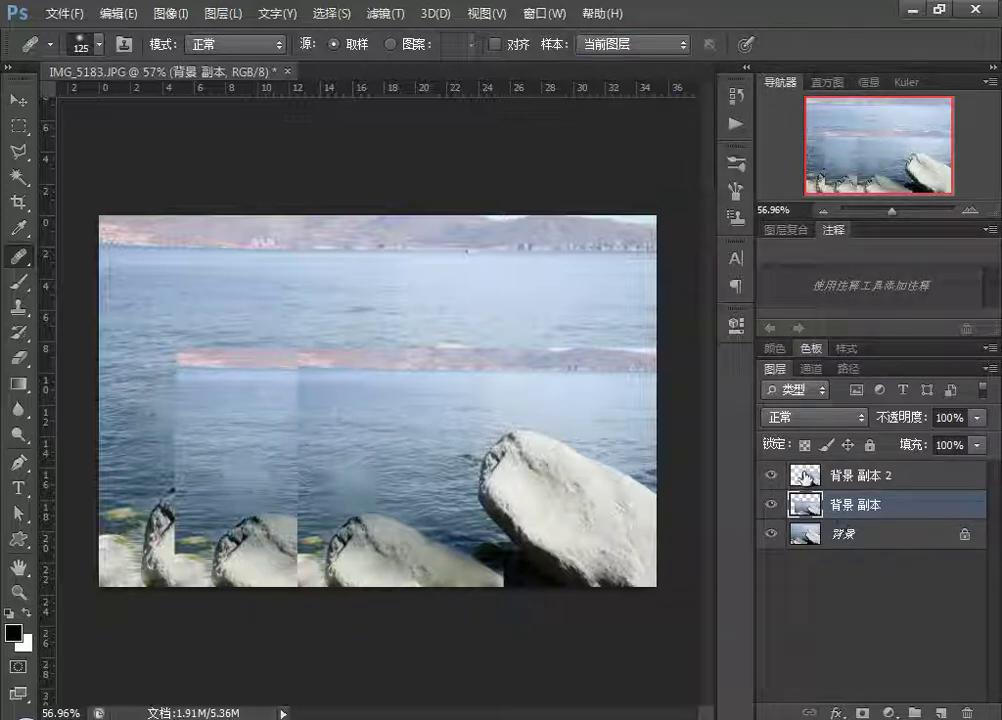
{"action": "left_click", "coordinate": [805, 477]}
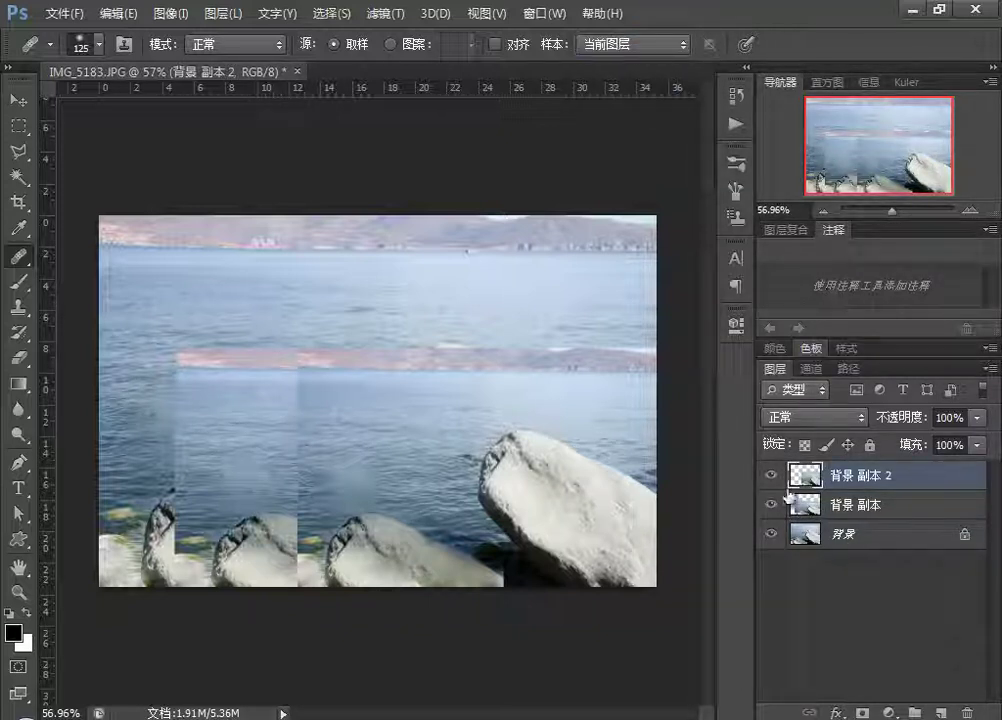
{"action": "left_click", "coordinate": [888, 713]}
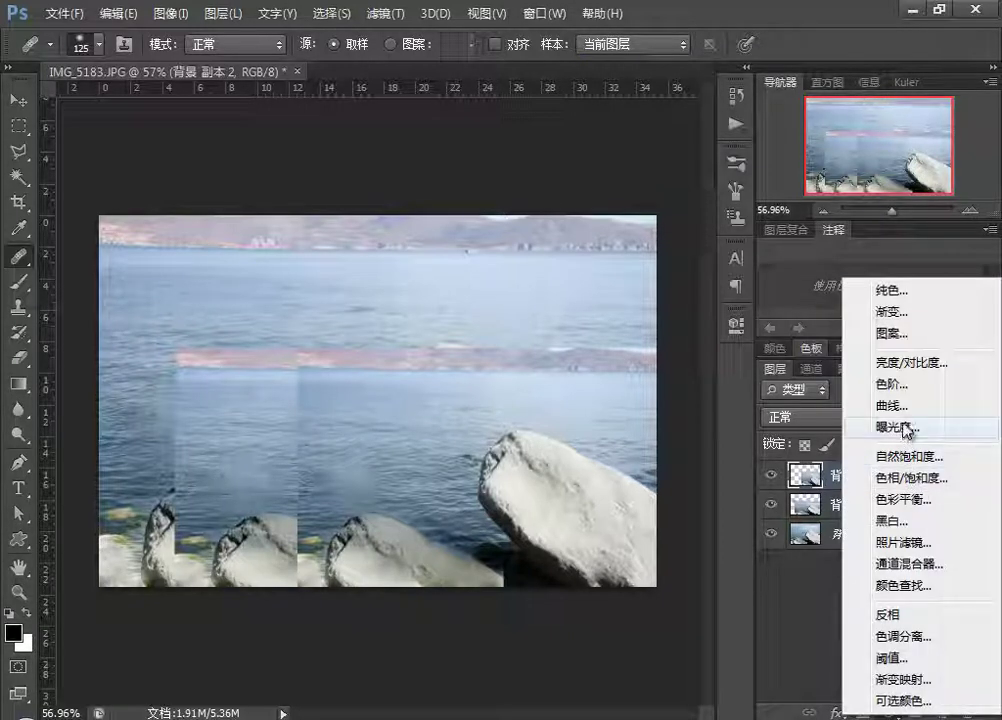
{"action": "left_click", "coordinate": [880, 406]}
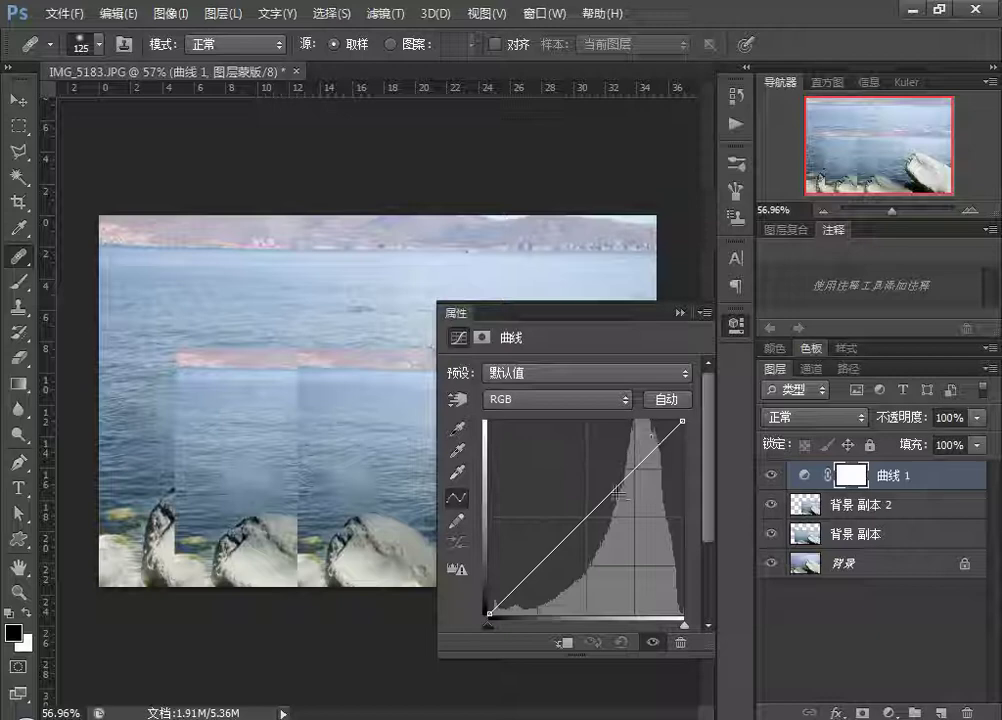
{"action": "mouse_move", "coordinate": [618, 493]}
{"action": "left_mouse_down"}
{"action": "mouse_move", "coordinate": [628, 520]}
{"action": "mouse_move", "coordinate": [631, 510]}
{"action": "left_mouse_up"}
{"action": "left_click", "coordinate": [676, 313]}
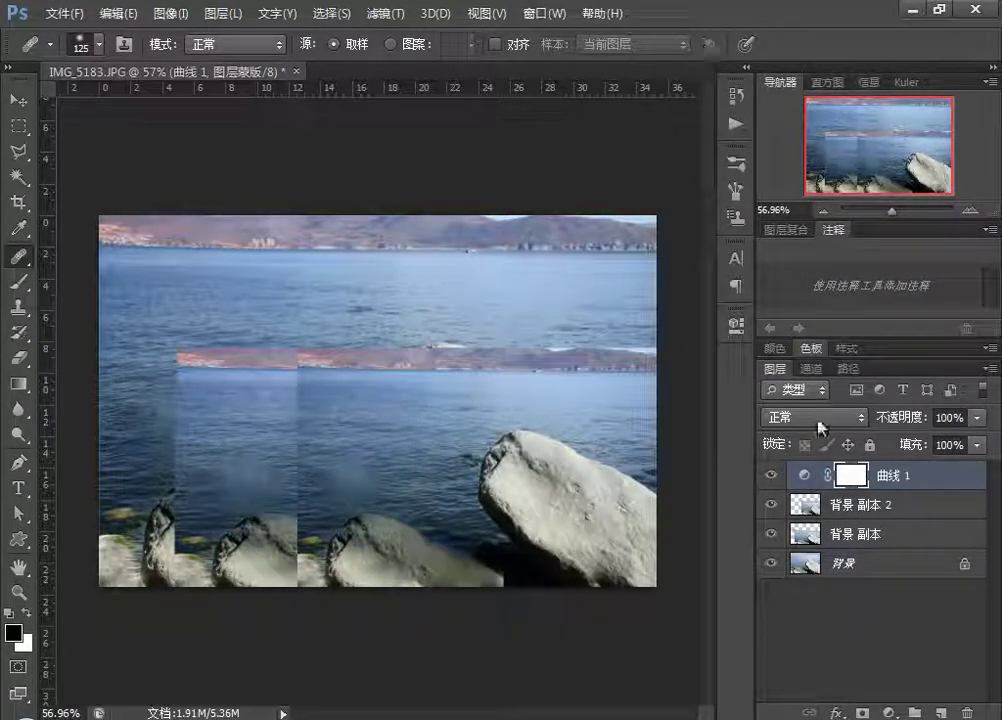
Select the 曲线 1 adjustment layer and stamp all visible layers into a new layer above it.
{"action": "left_click", "coordinate": [806, 506]}
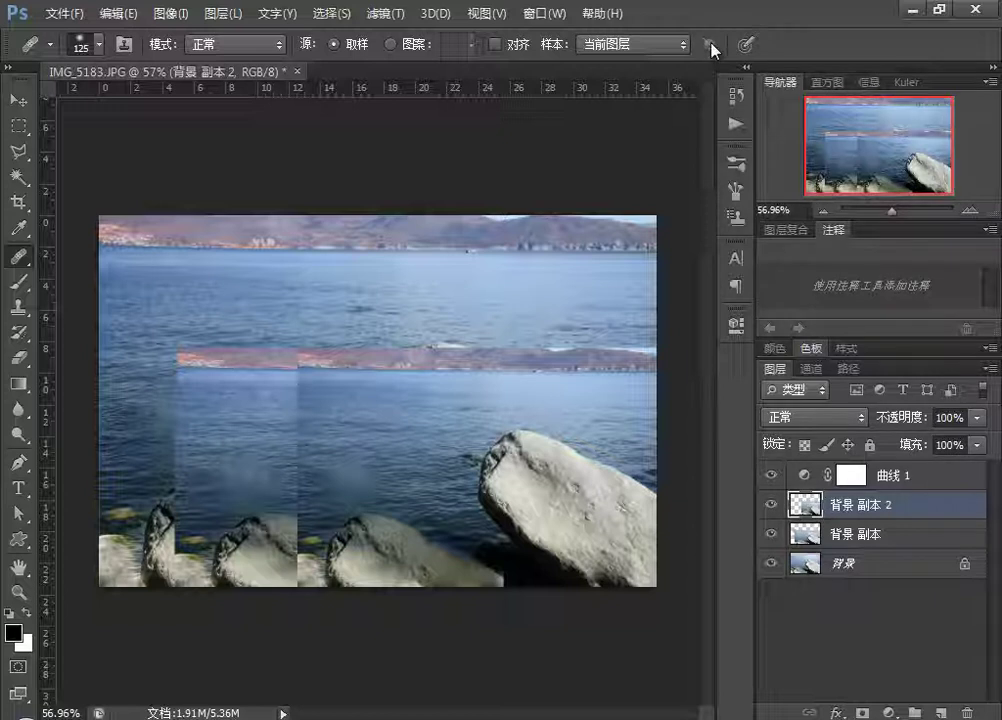
{"action": "left_click", "coordinate": [806, 481]}
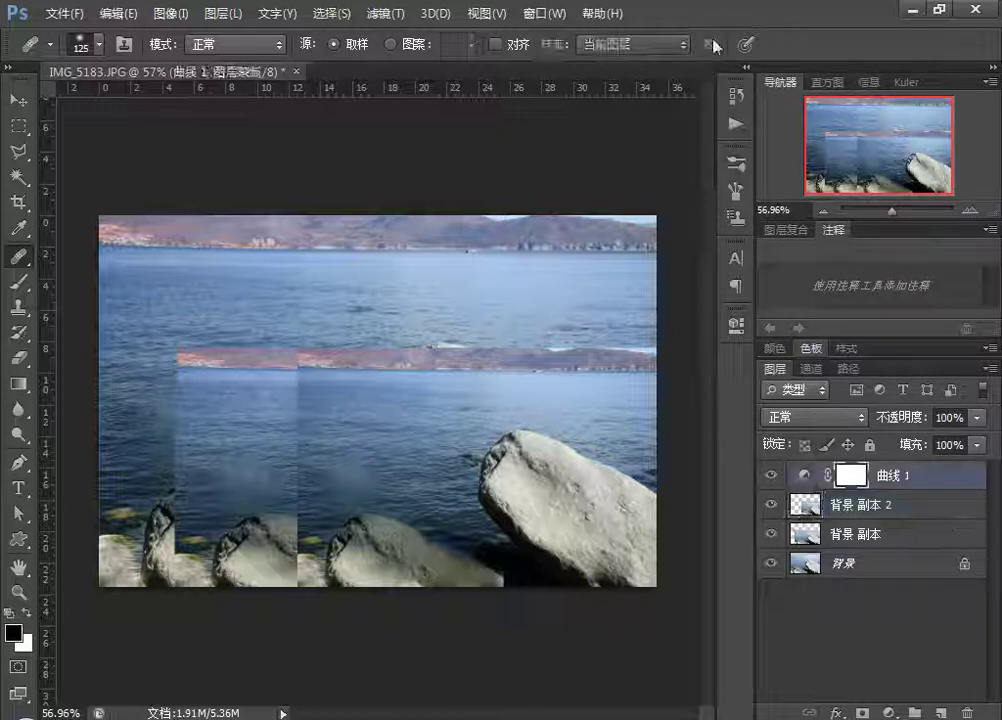
{"action": "left_click", "coordinate": [807, 479]}
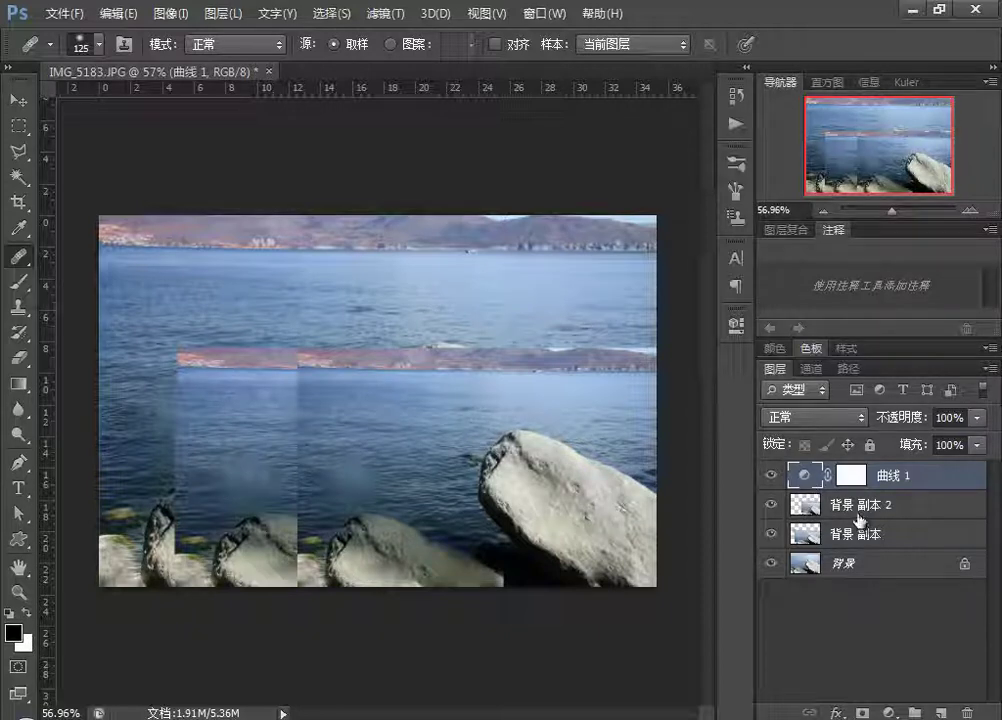
{"action": "key", "text": "ctrl+shift+alt+e"}
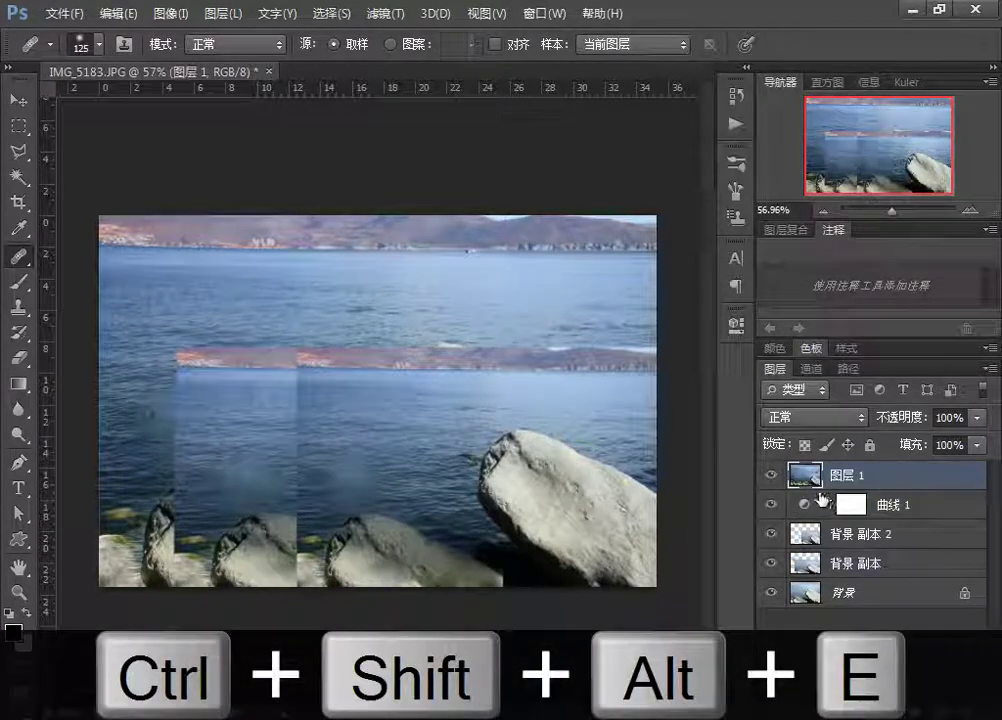
Scale the stamped layer to about 57%, place it over the middle of the water, and return to the Healing Brush.
{"action": "key", "text": "ctrl+t"}
{"action": "mouse_move", "coordinate": [107, 217]}
{"action": "left_mouse_down"}
{"action": "mouse_move", "coordinate": [360, 347]}
{"action": "mouse_move", "coordinate": [338, 376]}
{"action": "left_mouse_up"}
{"action": "mouse_move", "coordinate": [445, 420]}
{"action": "left_mouse_down"}
{"action": "mouse_move", "coordinate": [318, 376]}
{"action": "mouse_move", "coordinate": [315, 351]}
{"action": "left_mouse_up"}
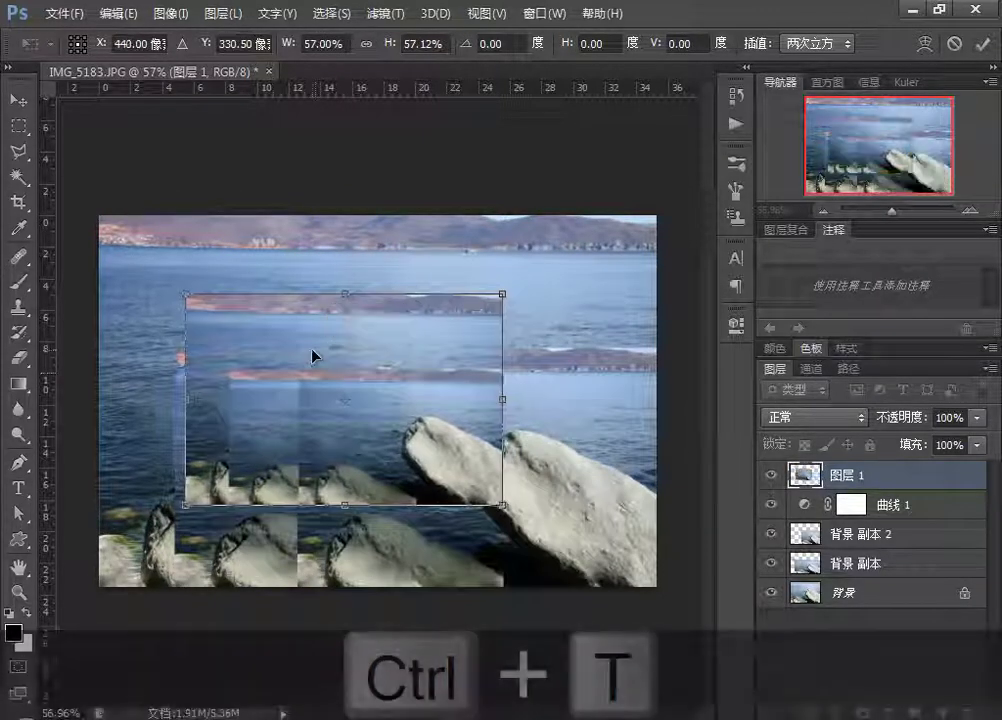
{"action": "key", "text": "Return"}
{"action": "key", "text": "j"}
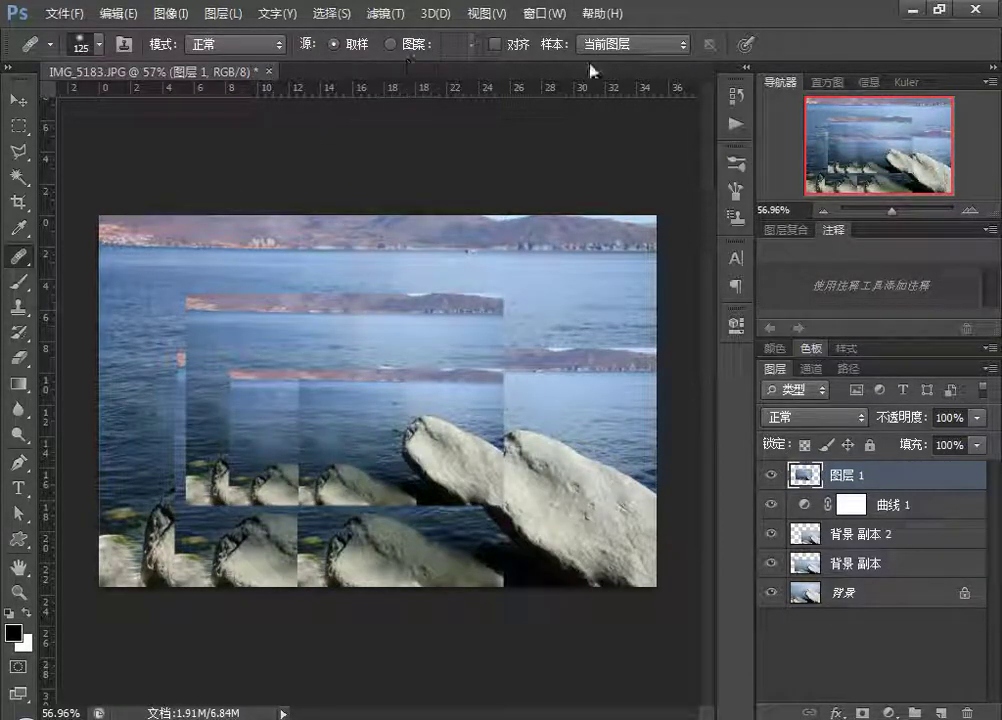
Switch the healing source to Pattern (图案) and back to Sampled (取样), and try Current & Below (当前和下方图层) sampling.
{"action": "left_click", "coordinate": [391, 44]}
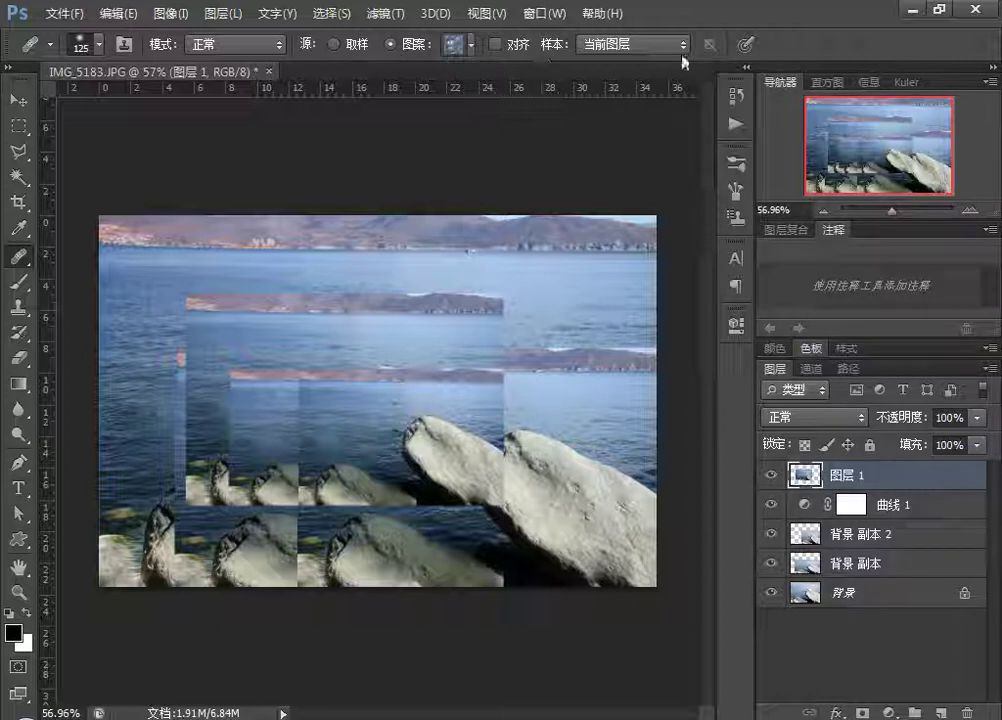
{"action": "left_click", "coordinate": [335, 46]}
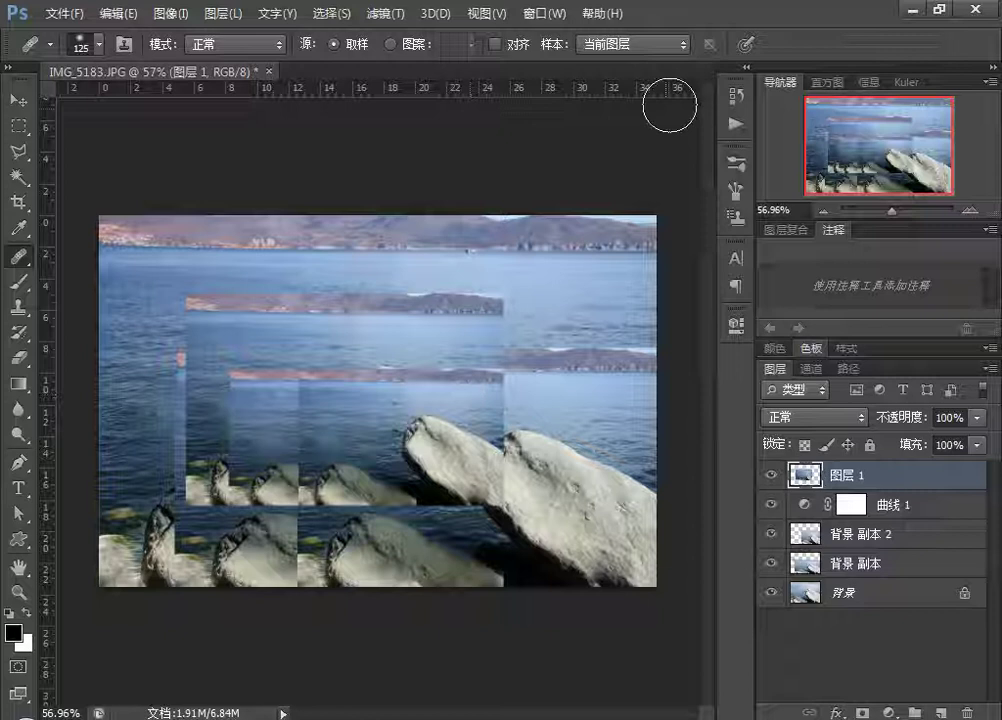
{"action": "left_click", "coordinate": [683, 45]}
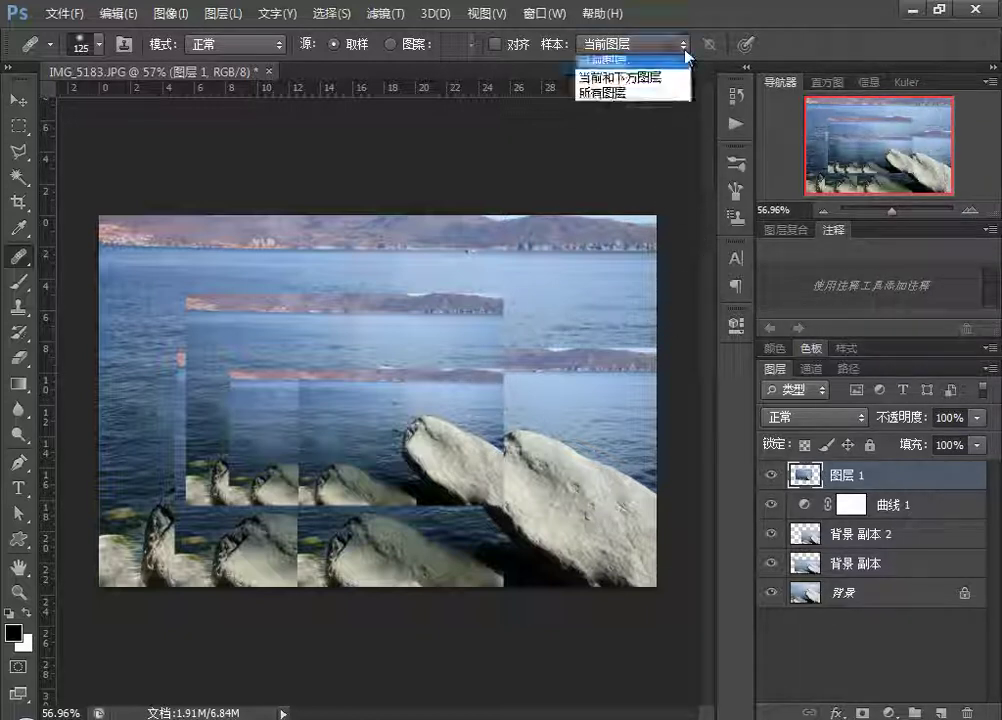
{"action": "left_click", "coordinate": [612, 80]}
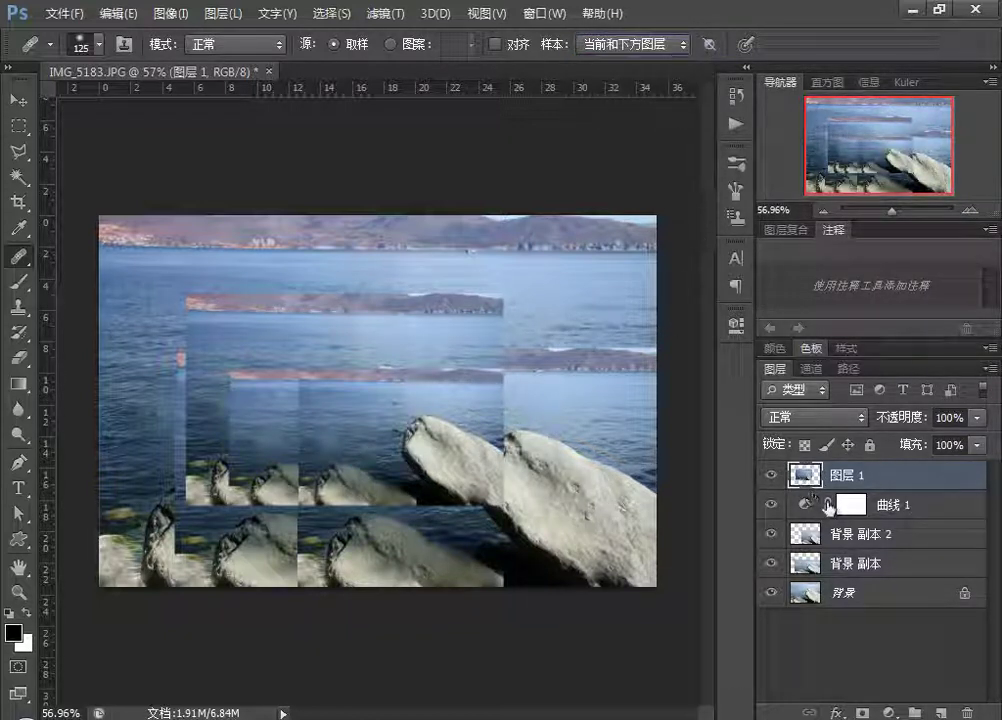
Set the sampling to All Layers (所有图层), sample water above the smaller large rock, and paint on 图层 1 across the adjoining hill band and water.
{"action": "left_click", "coordinate": [688, 45]}
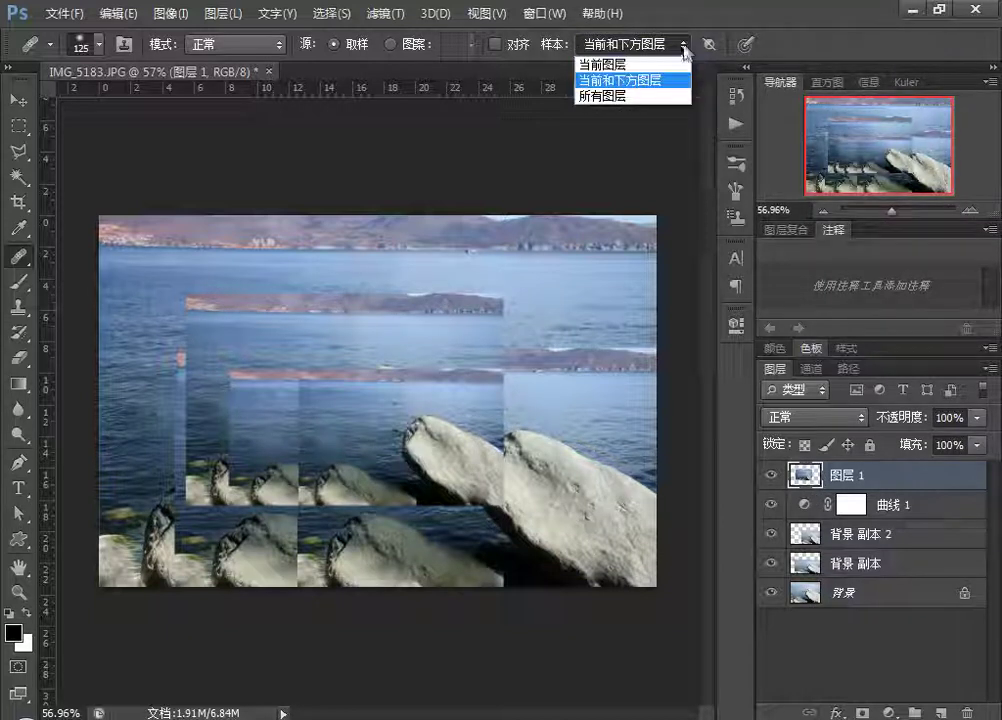
{"action": "left_click", "coordinate": [620, 95]}
{"action": "left_click", "coordinate": [434, 400], "text": "alt"}
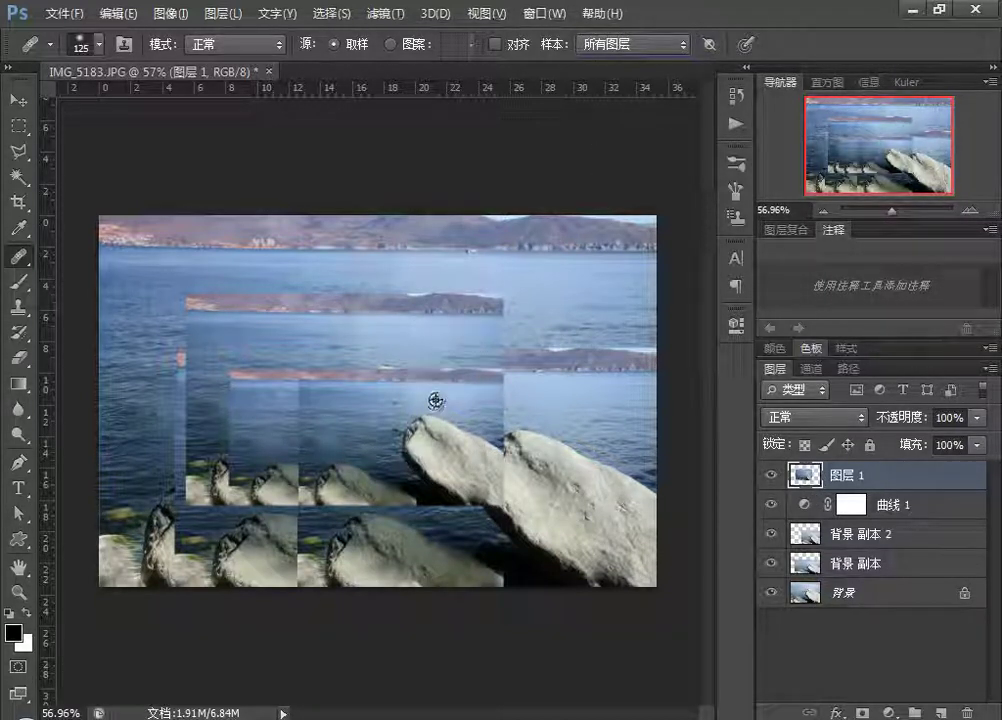
{"action": "left_click", "coordinate": [528, 357]}
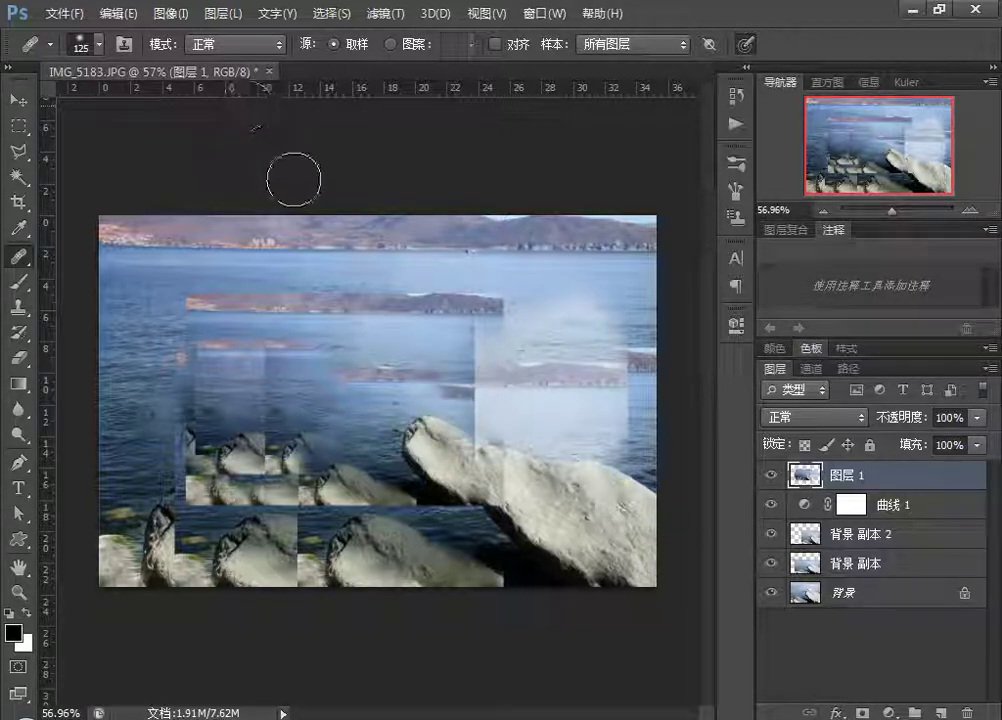
Look through the Healing Brush blending modes.
{"action": "left_click", "coordinate": [280, 46]}
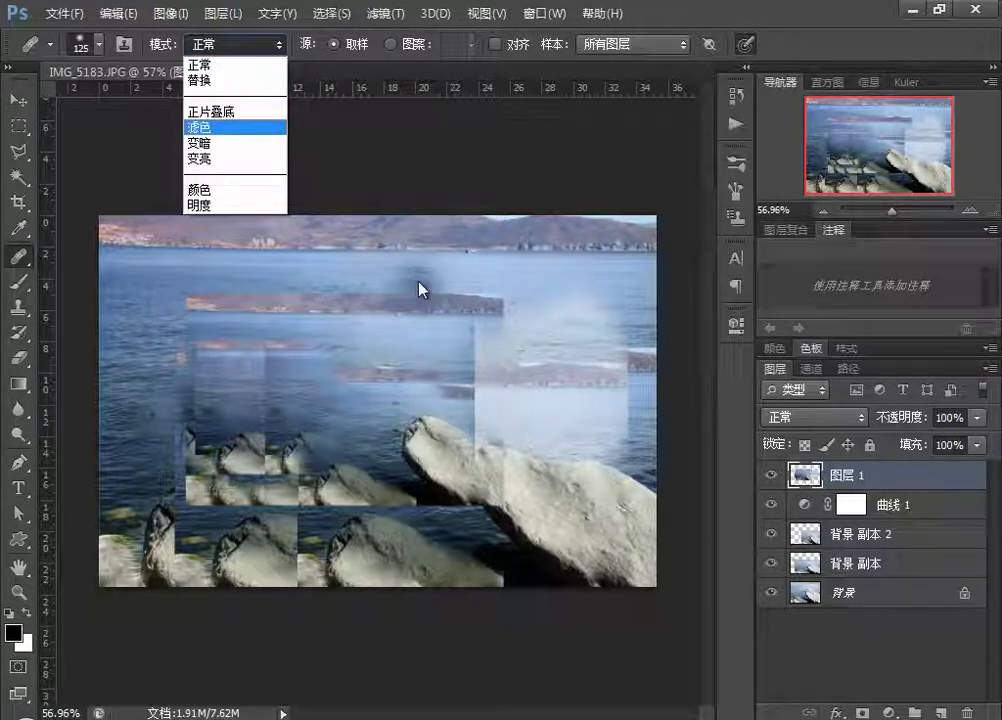